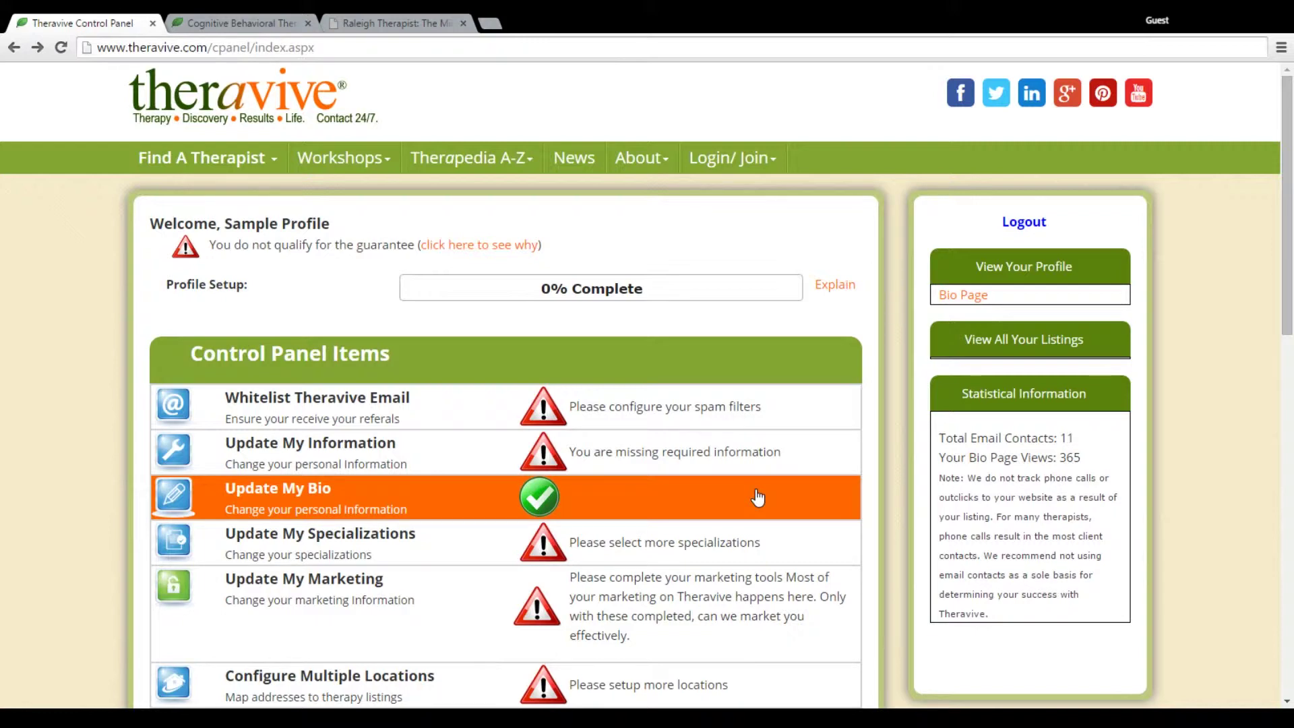
Open the Biography Update editor via 'Update My Bio' in the Control Panel
left_click(757, 497)
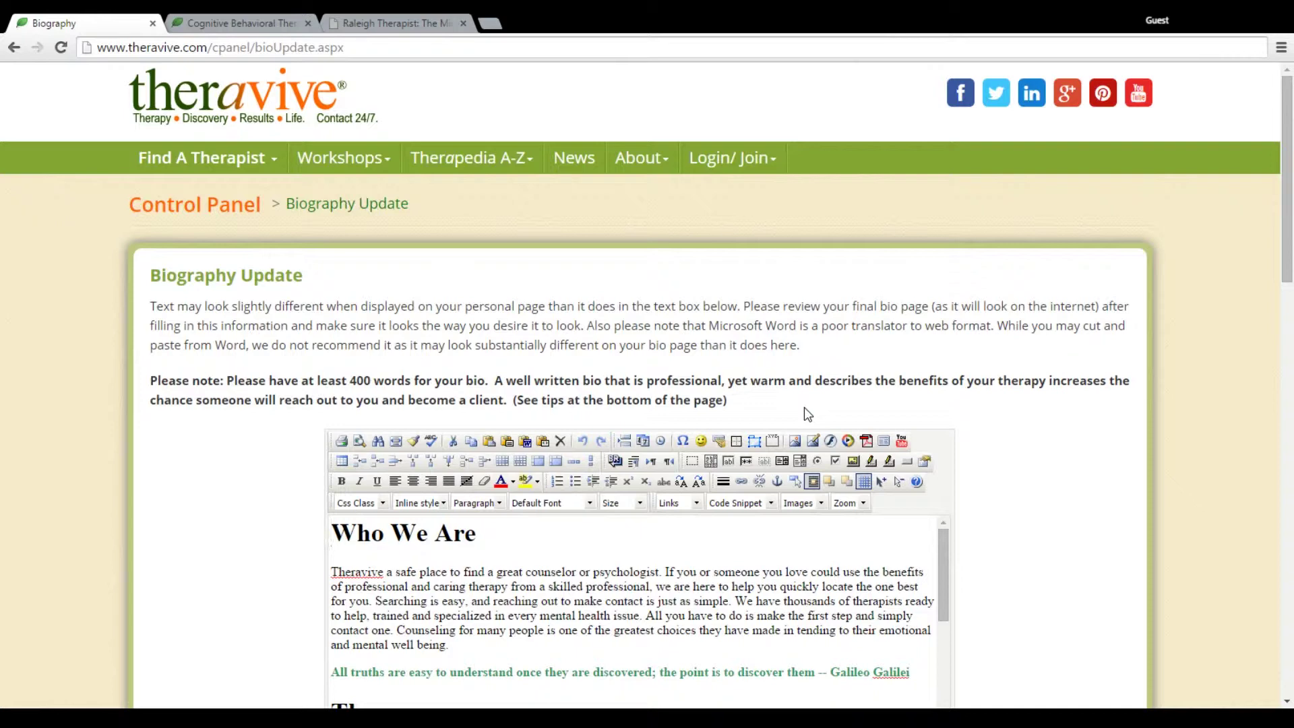
left_click(427, 16)
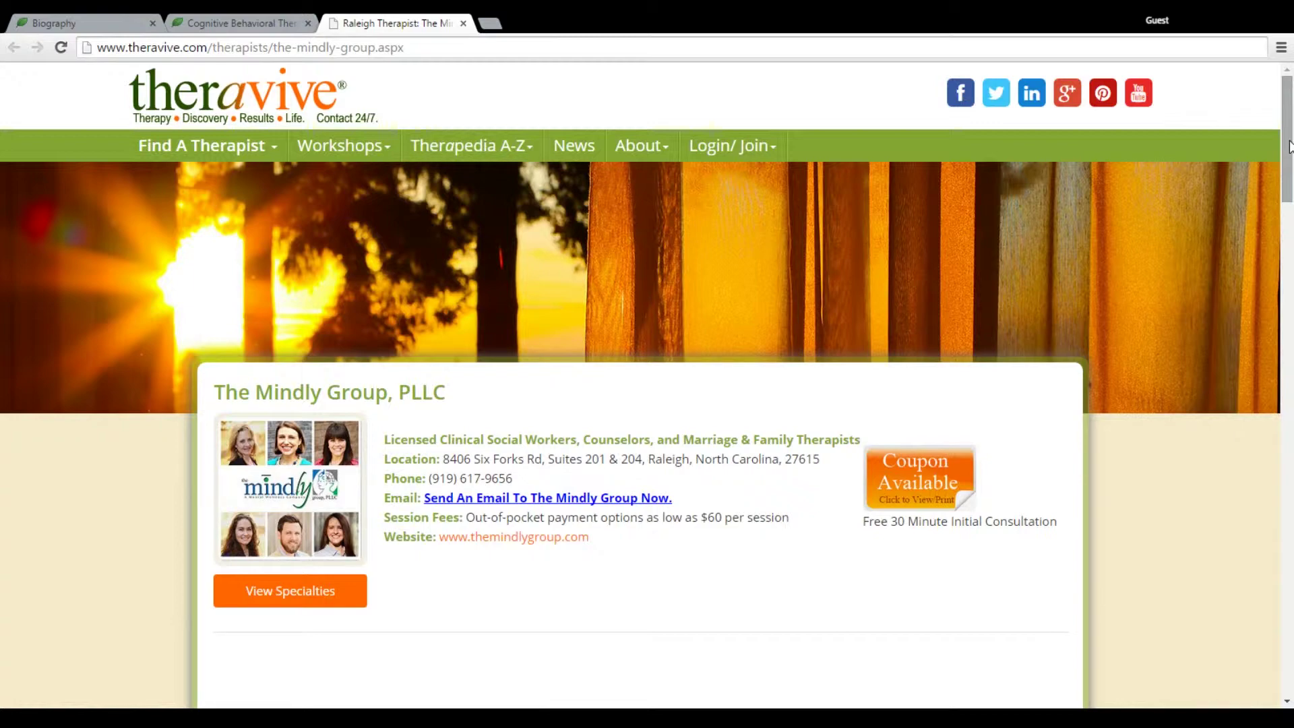
left_click_drag(1289, 147, 1292, 256)
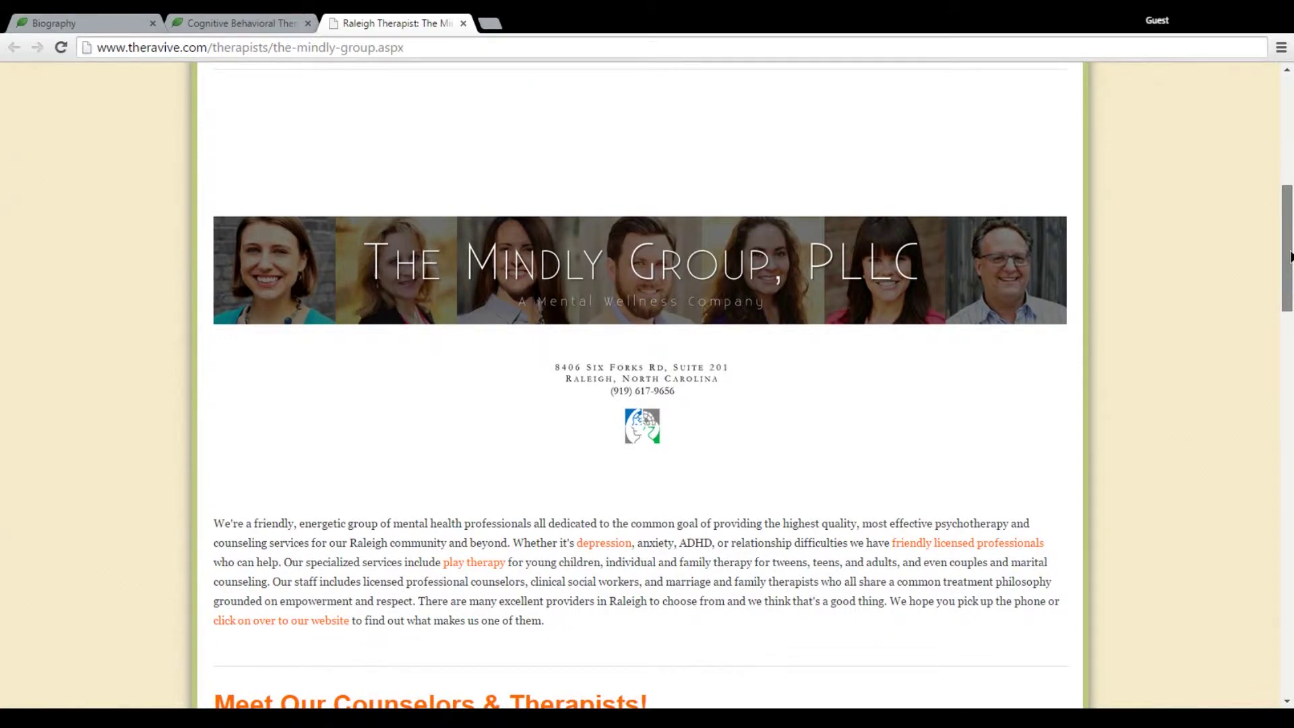
left_click_drag(1290, 256, 1291, 556)
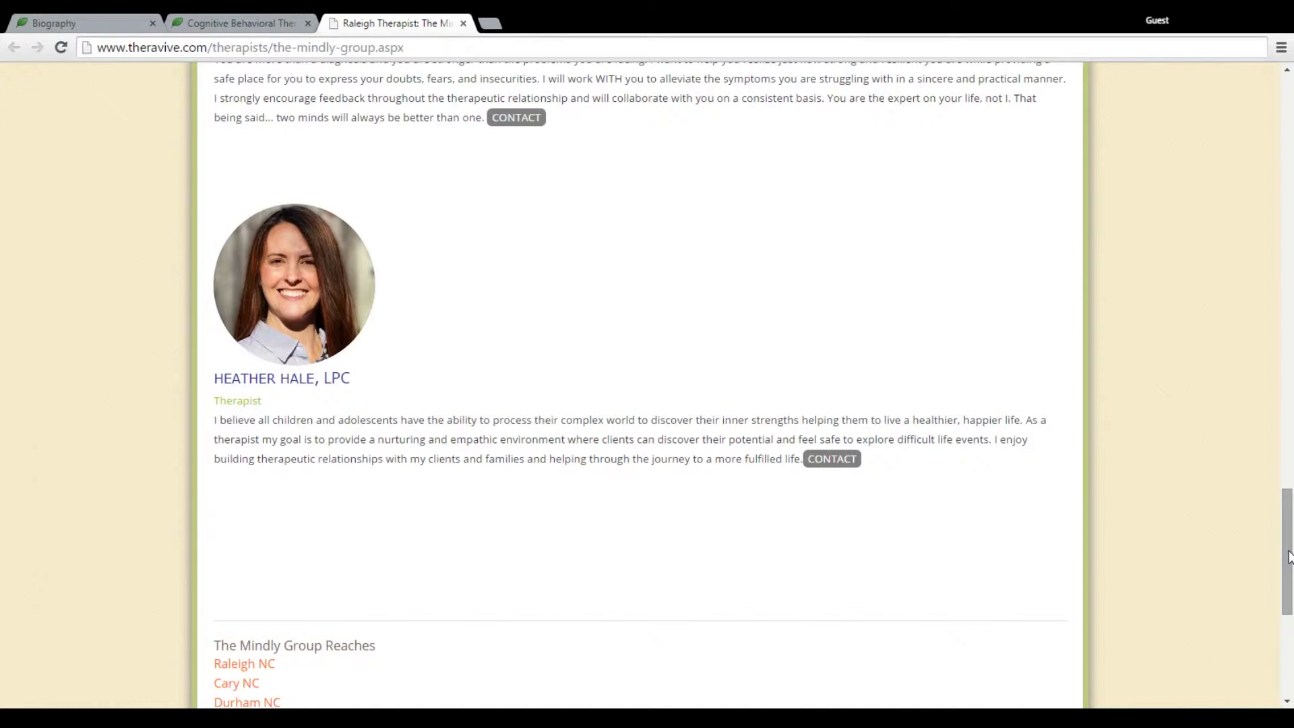
left_click(1291, 556)
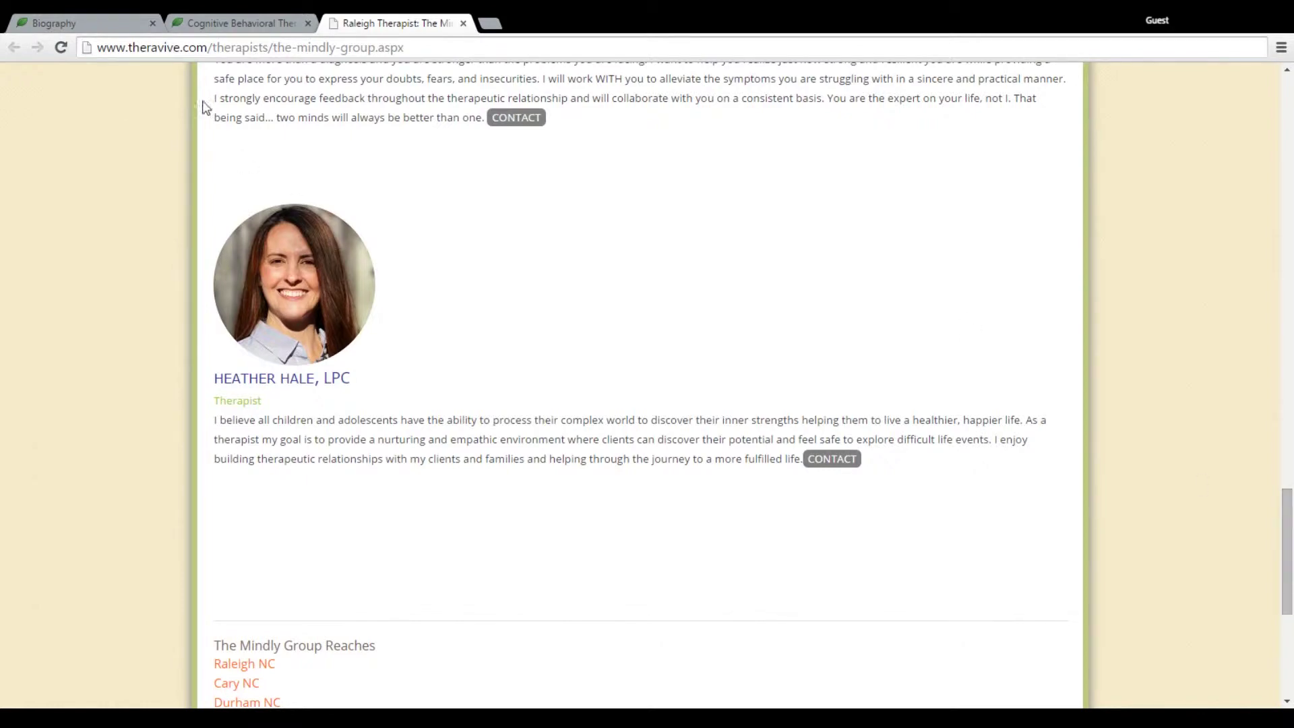
left_click(83, 17)
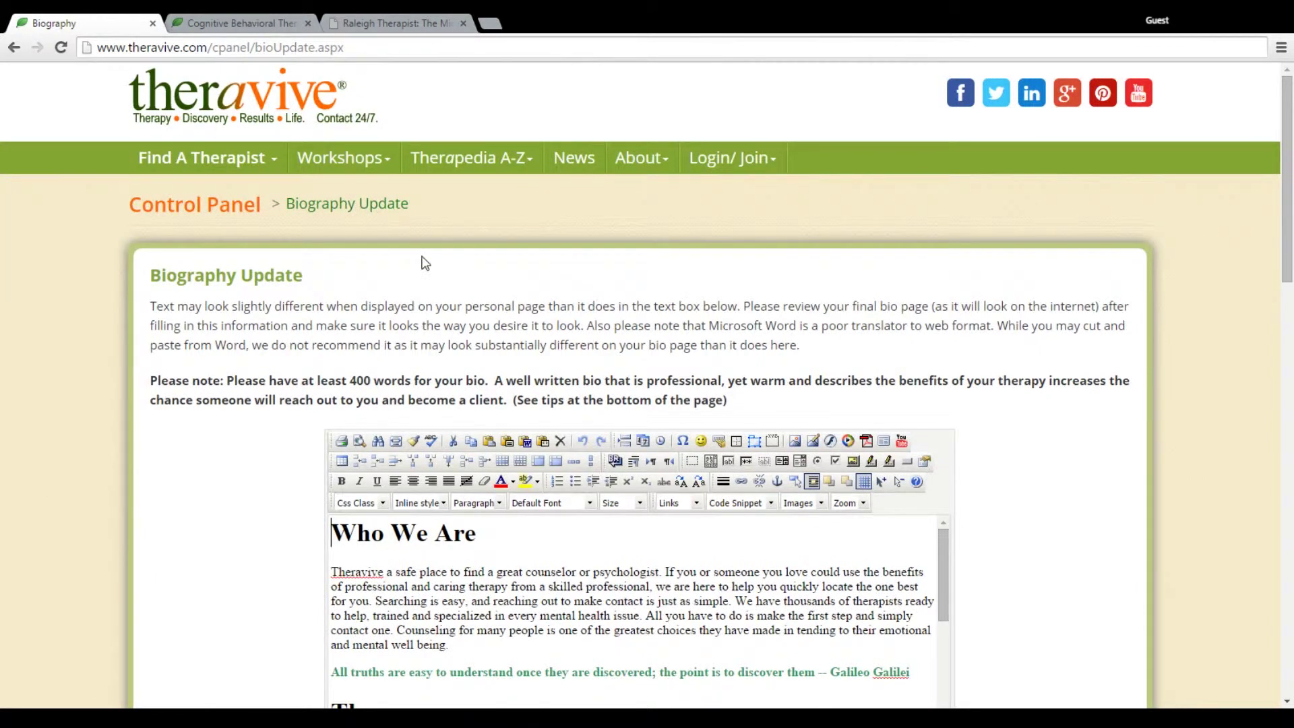
left_click(247, 20)
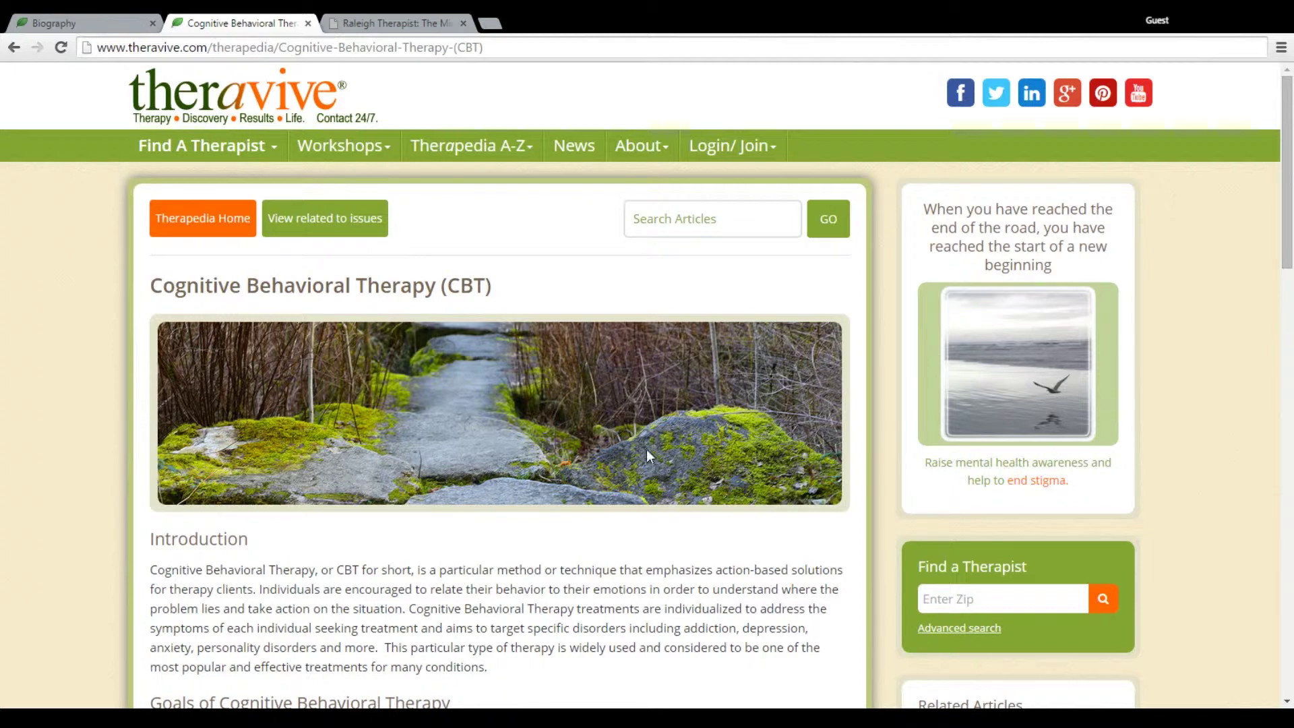
left_click(112, 20)
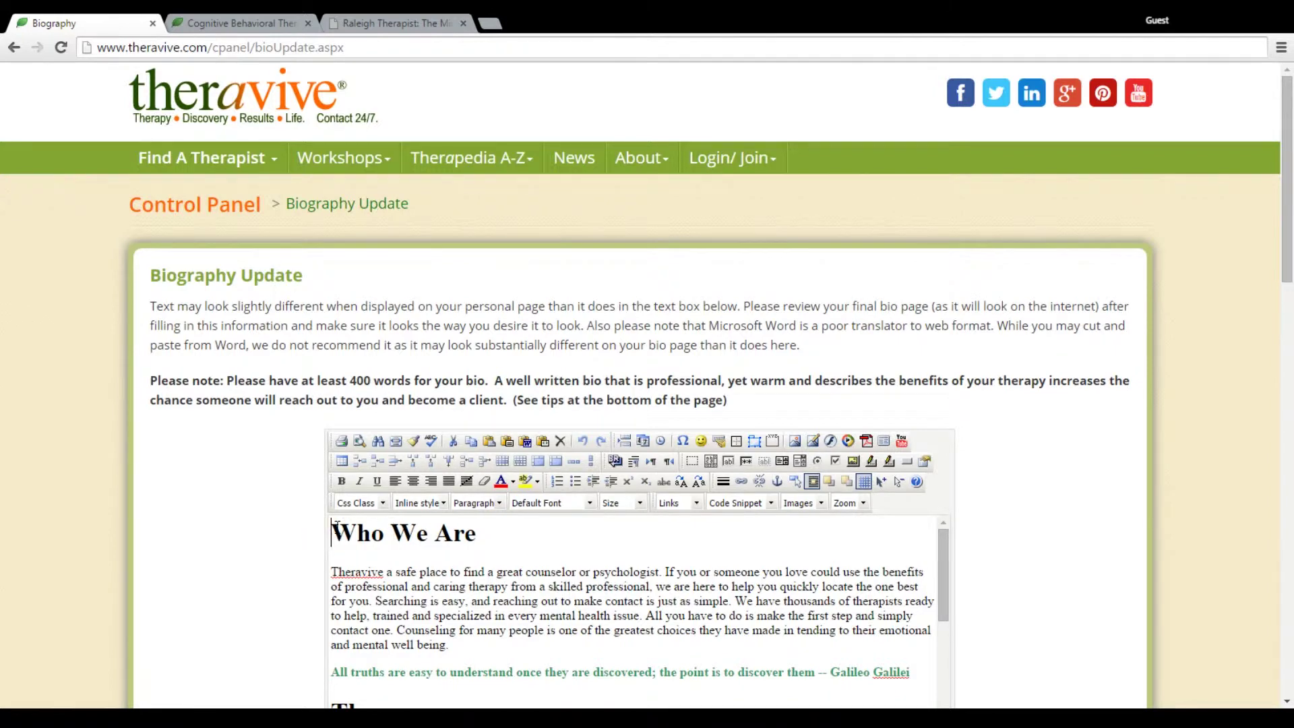
Add a blank line above 'Who We Are' and open the Insert Image dialog there
key("Return")
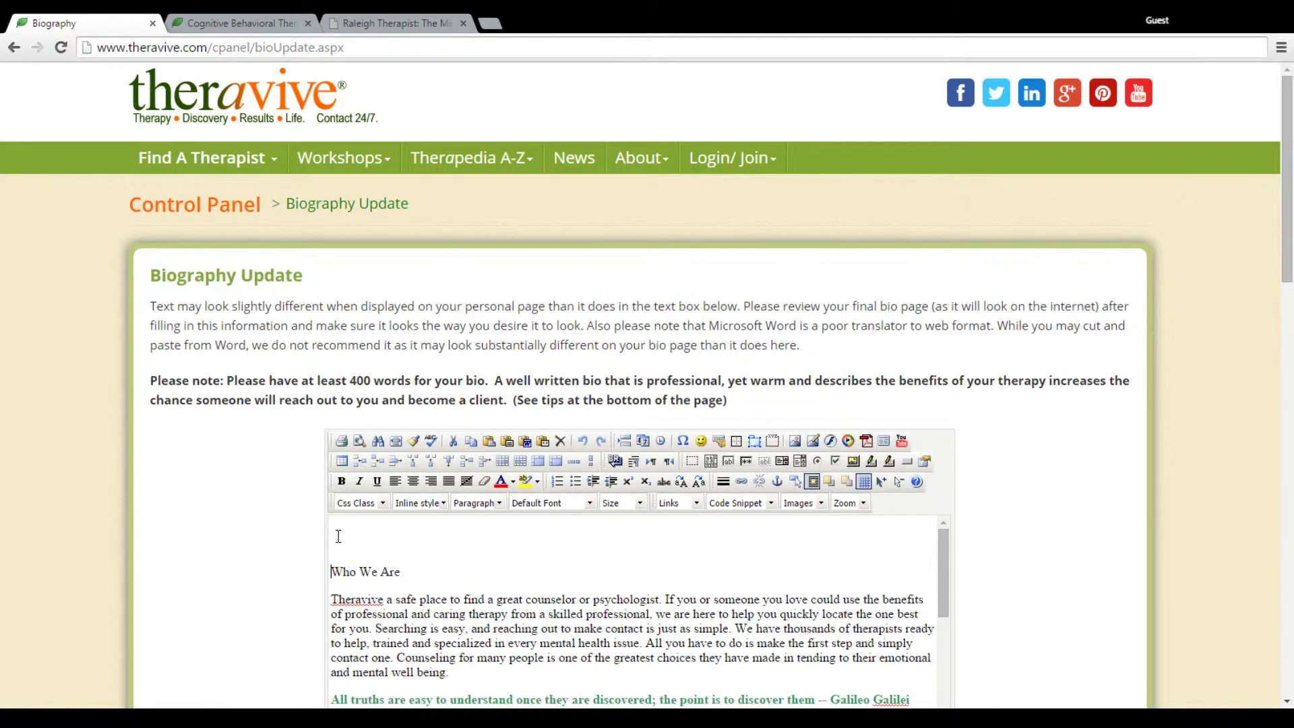
left_click(339, 537)
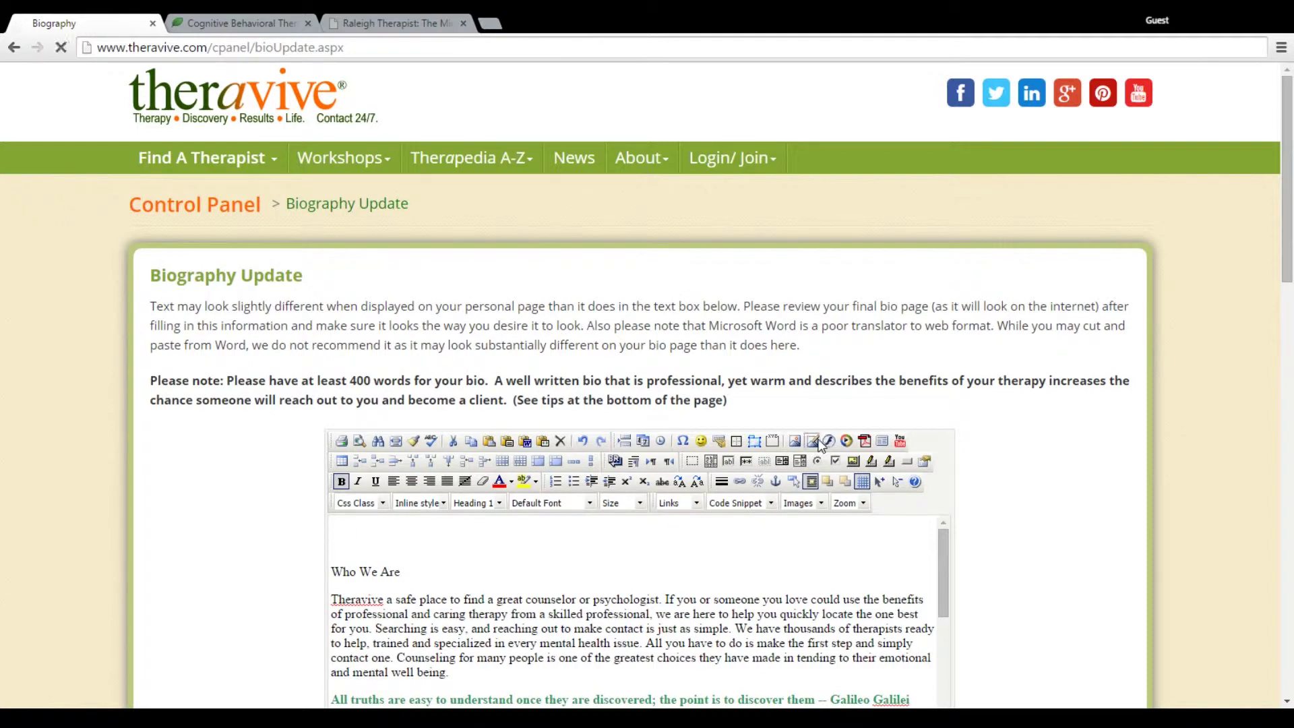
left_click(817, 443)
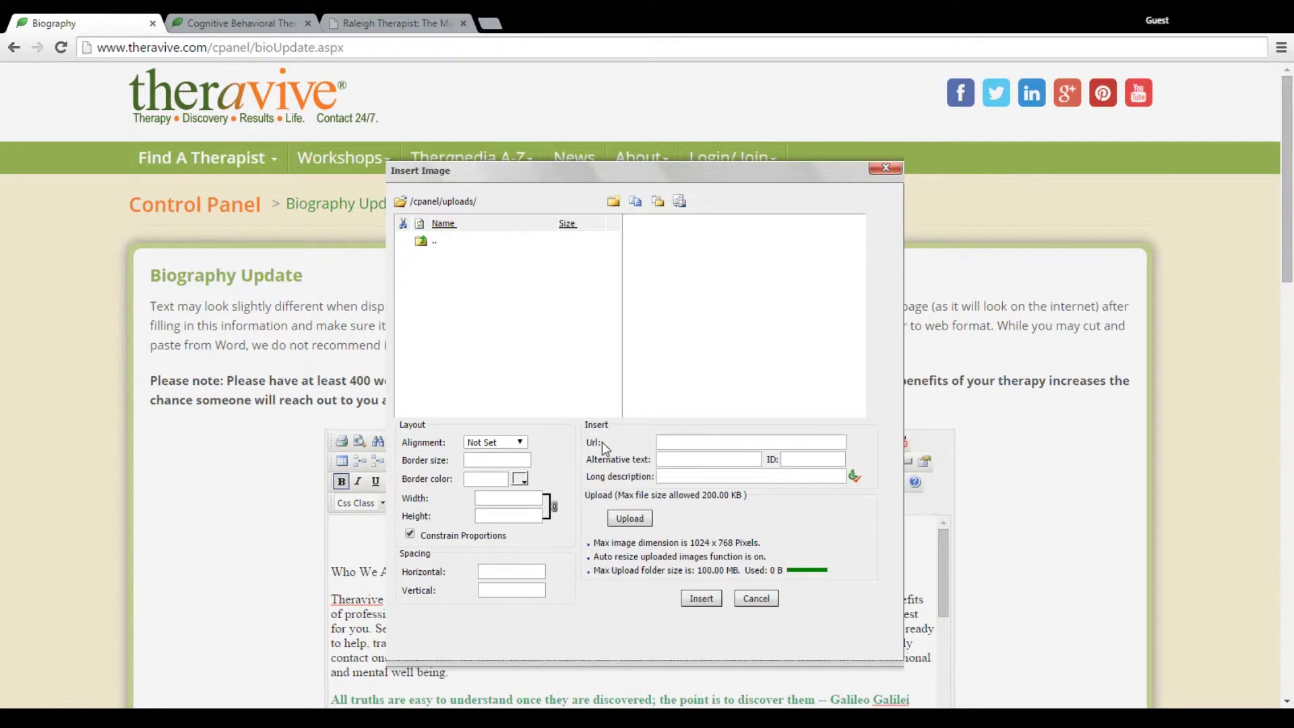
Enter the CBT path image URL at width 1000 (height 266) with 10 spacing both ways
left_click(670, 441)
key("ctrl+v")
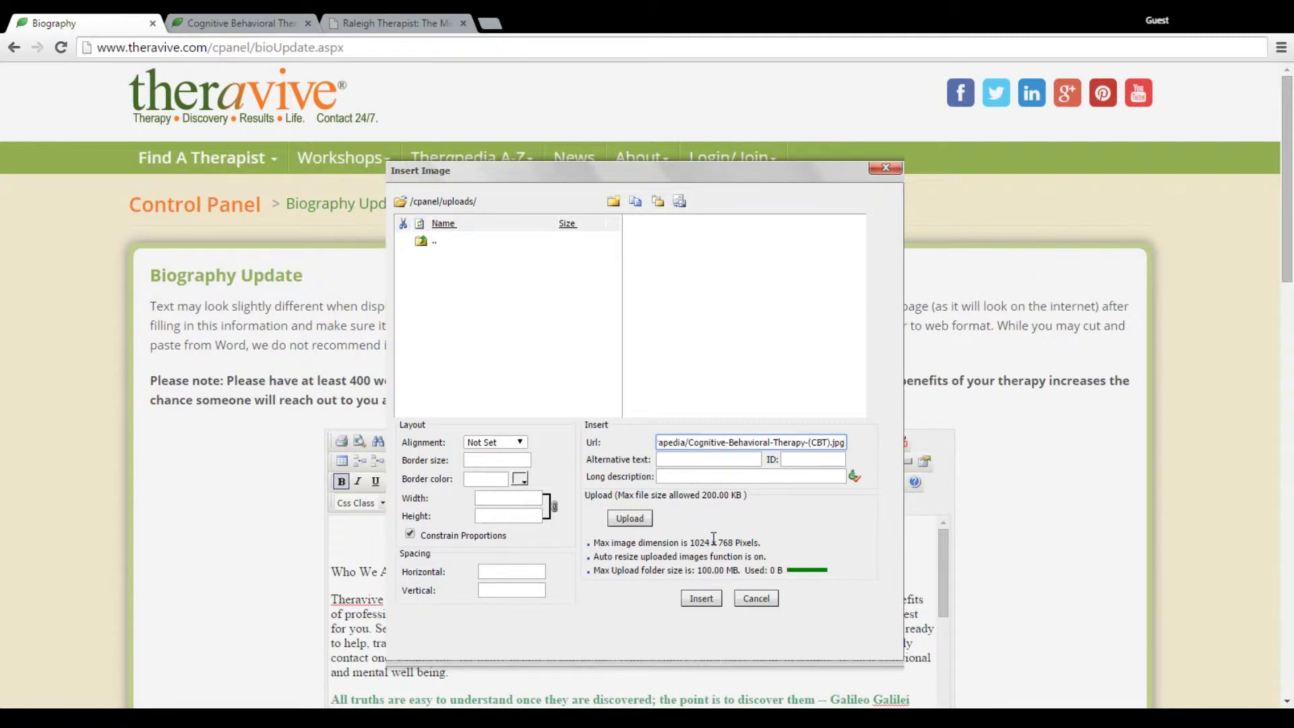
left_click(520, 498)
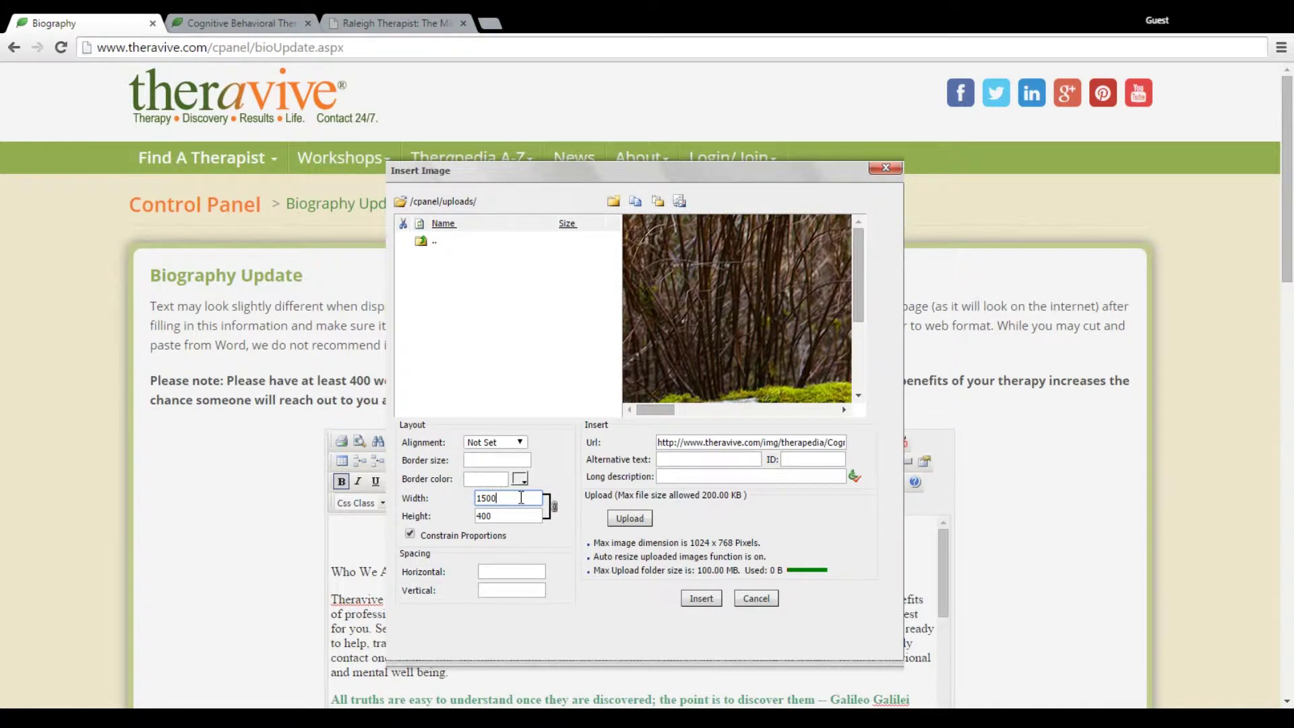
left_click_drag(521, 498, 461, 498)
type("1000")
left_click(486, 461)
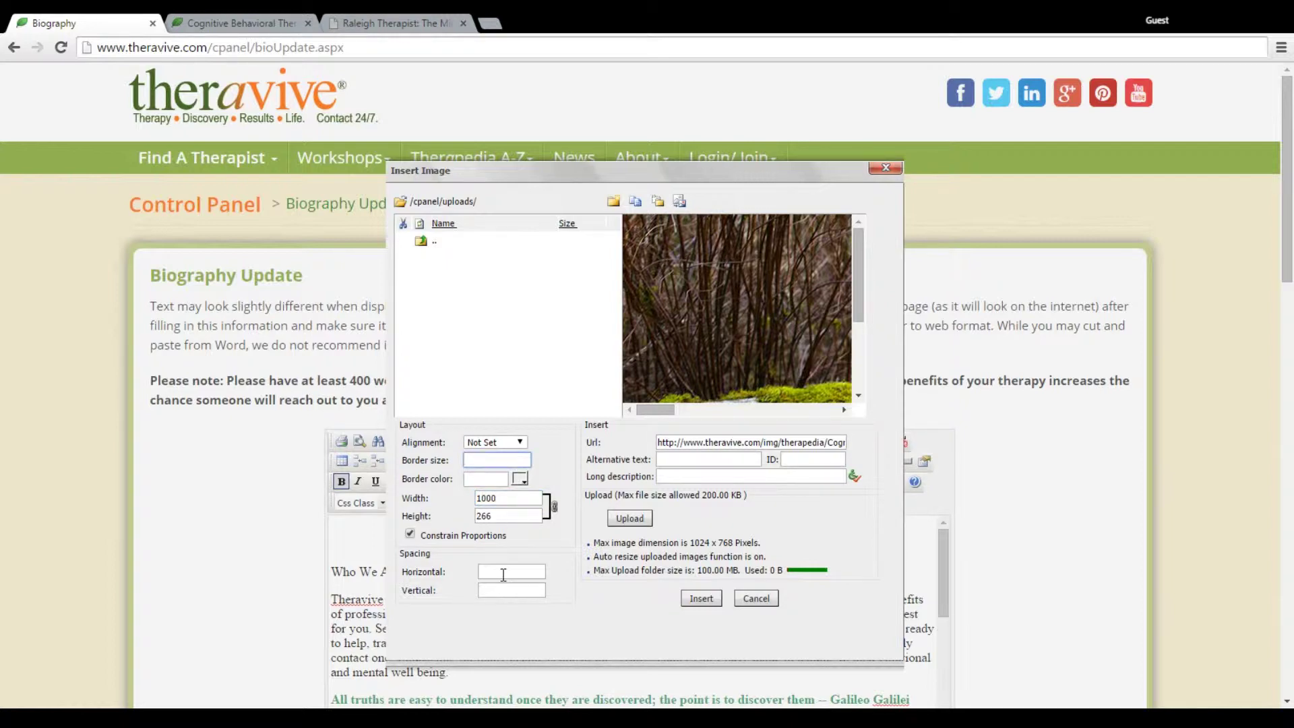
left_click(501, 571)
type("10")
left_click(502, 589)
type("10")
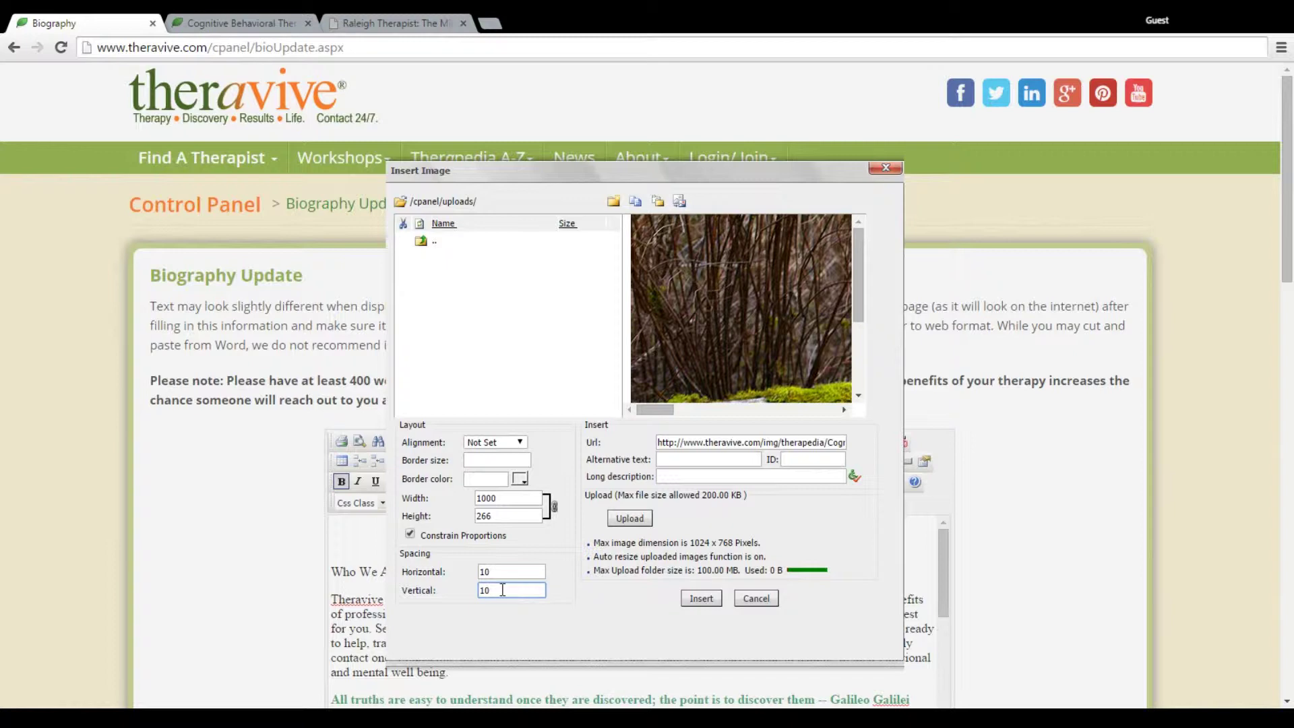
left_click(528, 572)
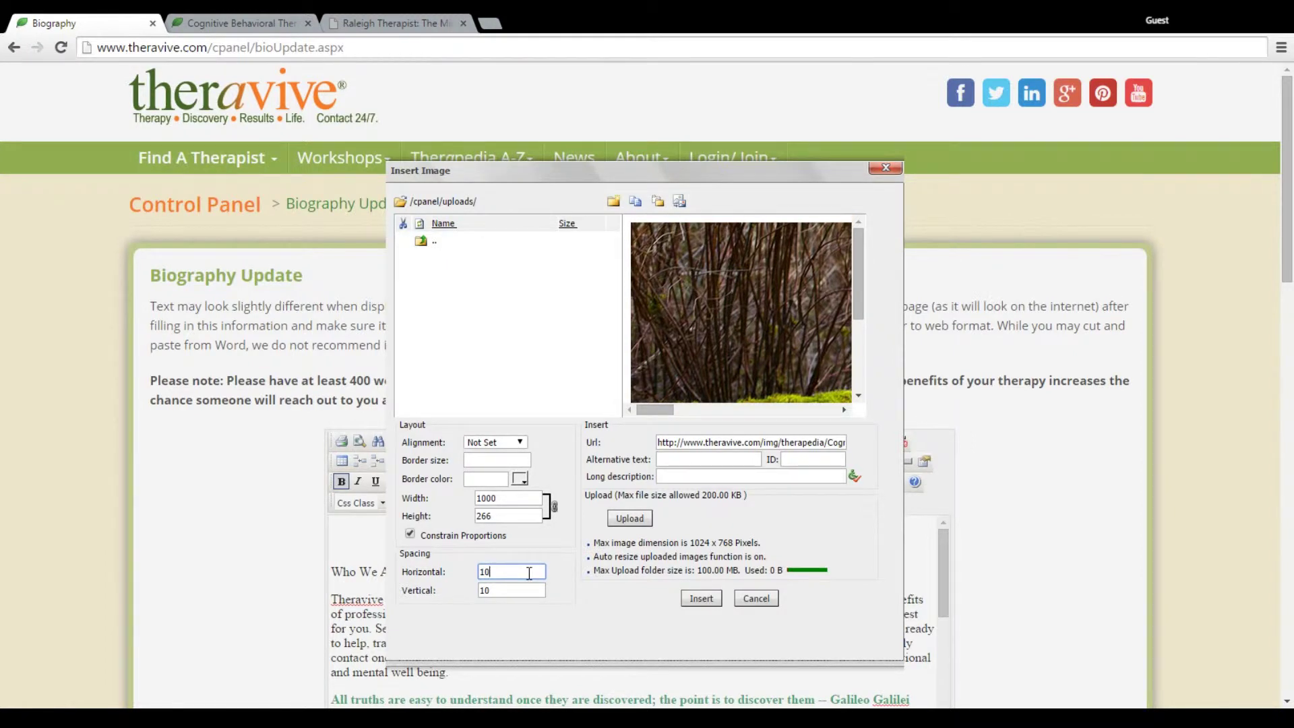
Insert the mossy path banner above 'Who We Are', then view the Cognitive Behavioral Therapy article
left_click(702, 598)
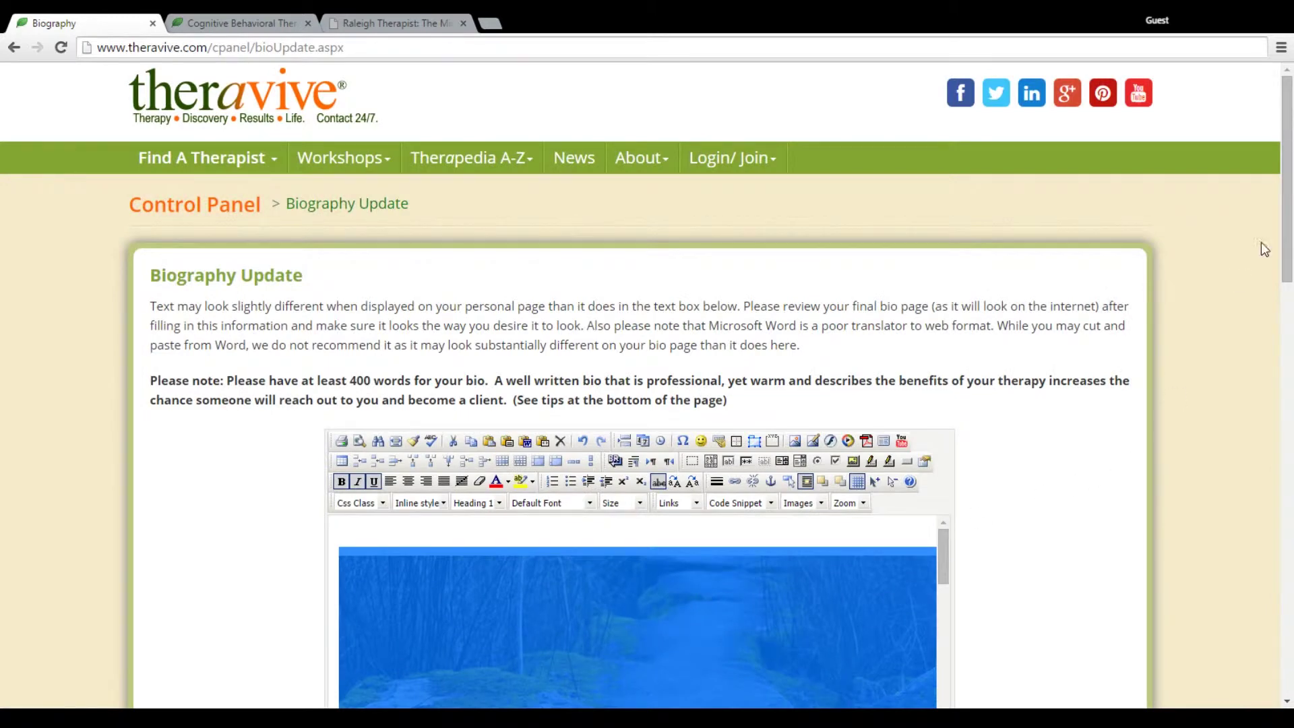
left_click_drag(1288, 175, 1289, 239)
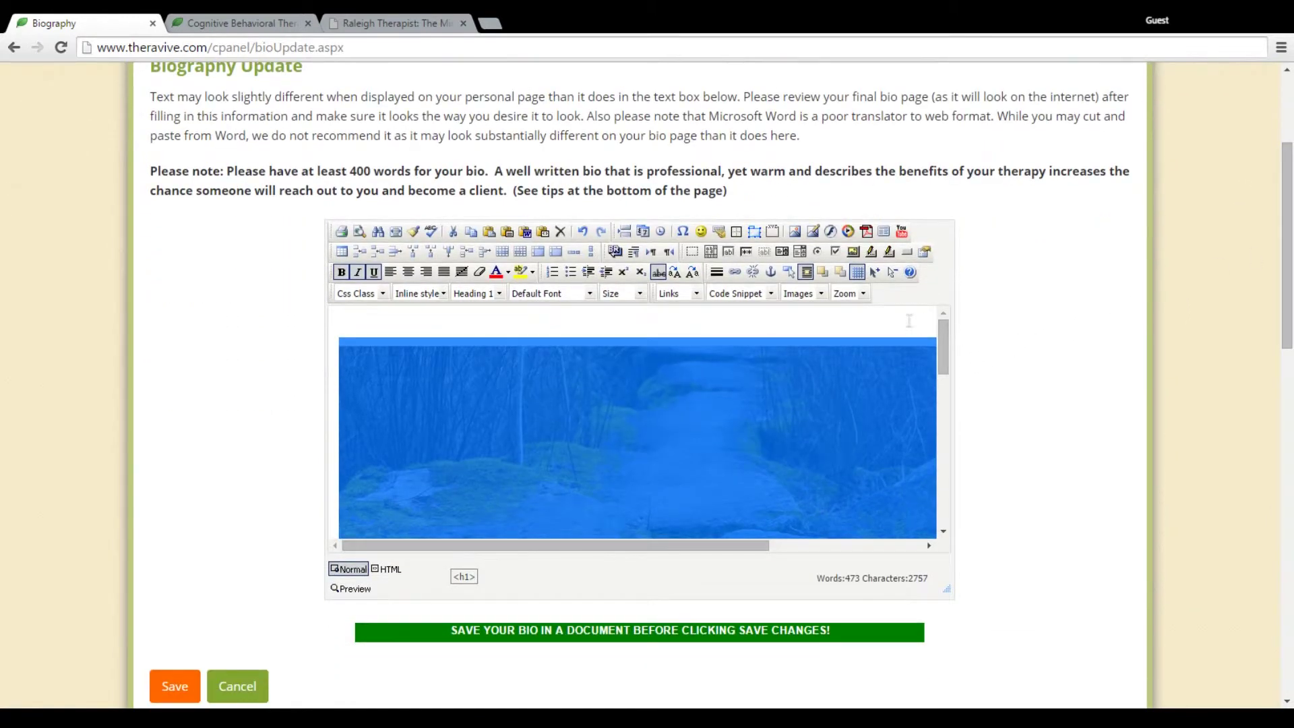
left_click(910, 321)
mouse_move(941, 339)
left_mouse_down()
mouse_move(945, 385)
mouse_move(954, 346)
mouse_move(955, 362)
left_mouse_up()
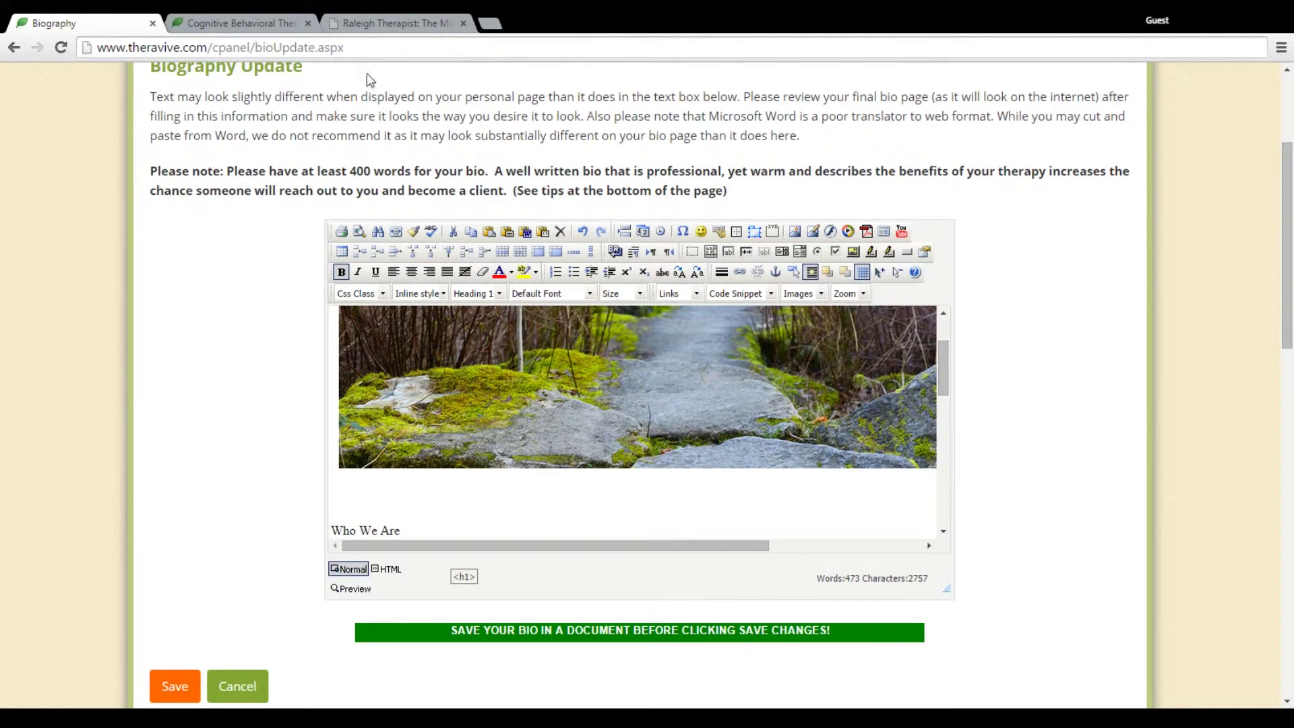
left_click(276, 22)
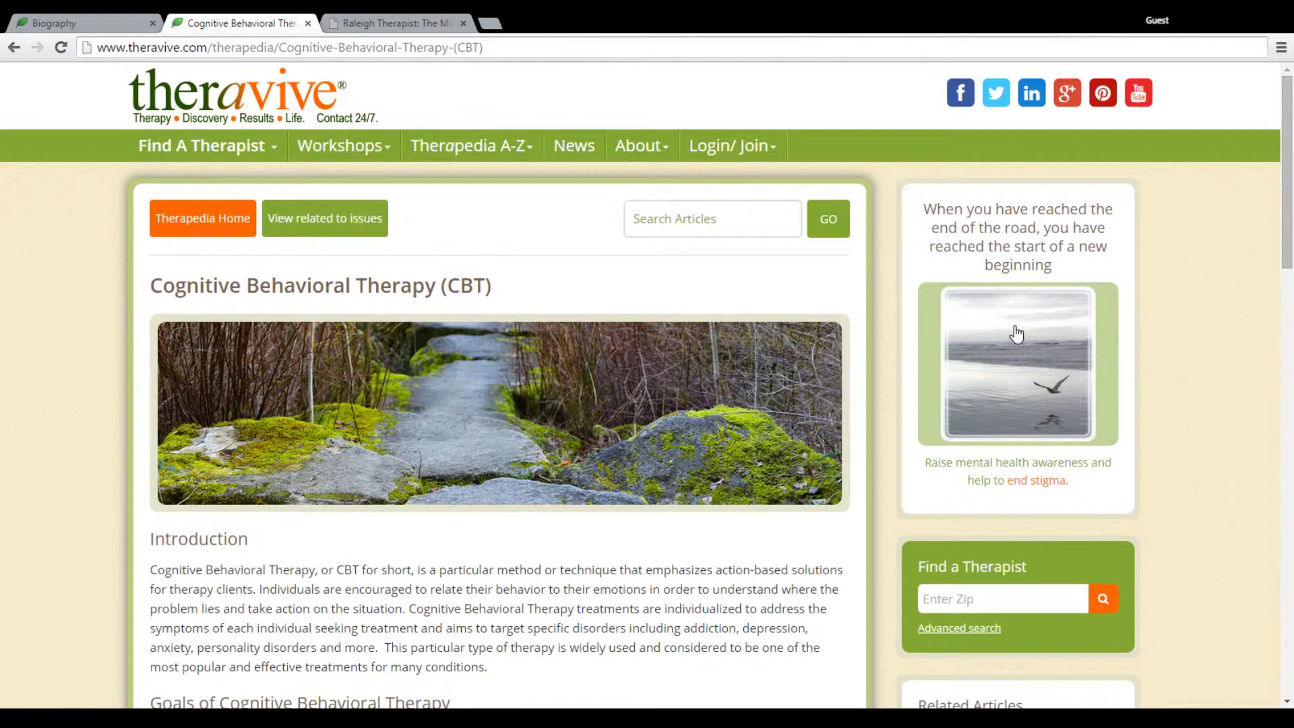
left_click(1017, 335)
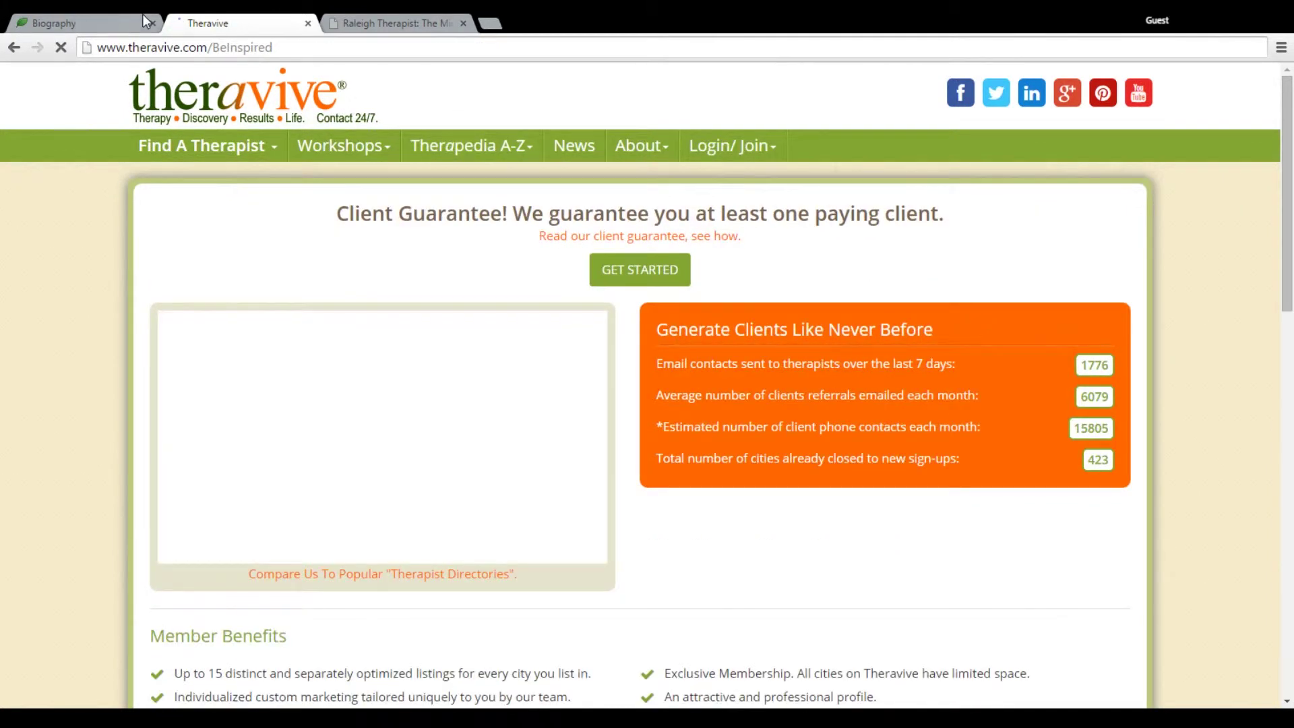
left_click(14, 50)
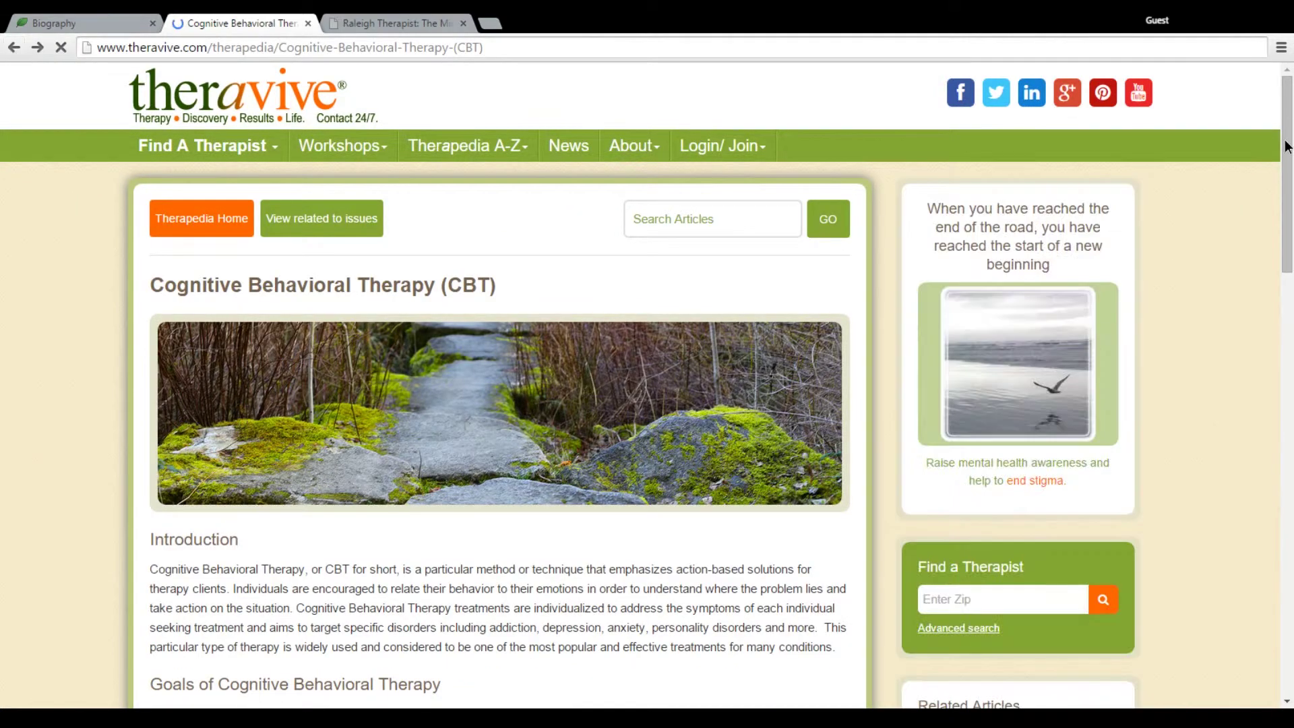
mouse_move(1286, 147)
left_mouse_down()
mouse_move(1286, 648)
mouse_move(1287, 465)
left_mouse_up()
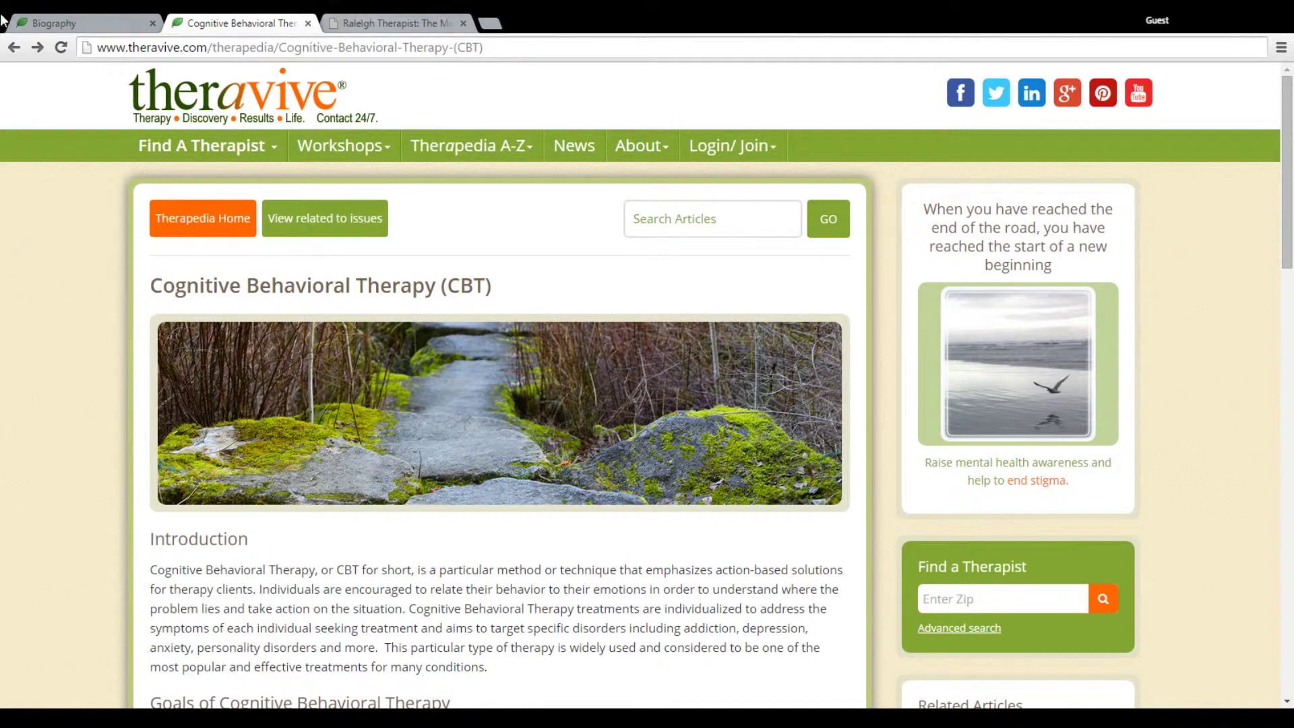
Back in the bio editor, add an empty line right after the 'Discovery' heading
left_click(57, 20)
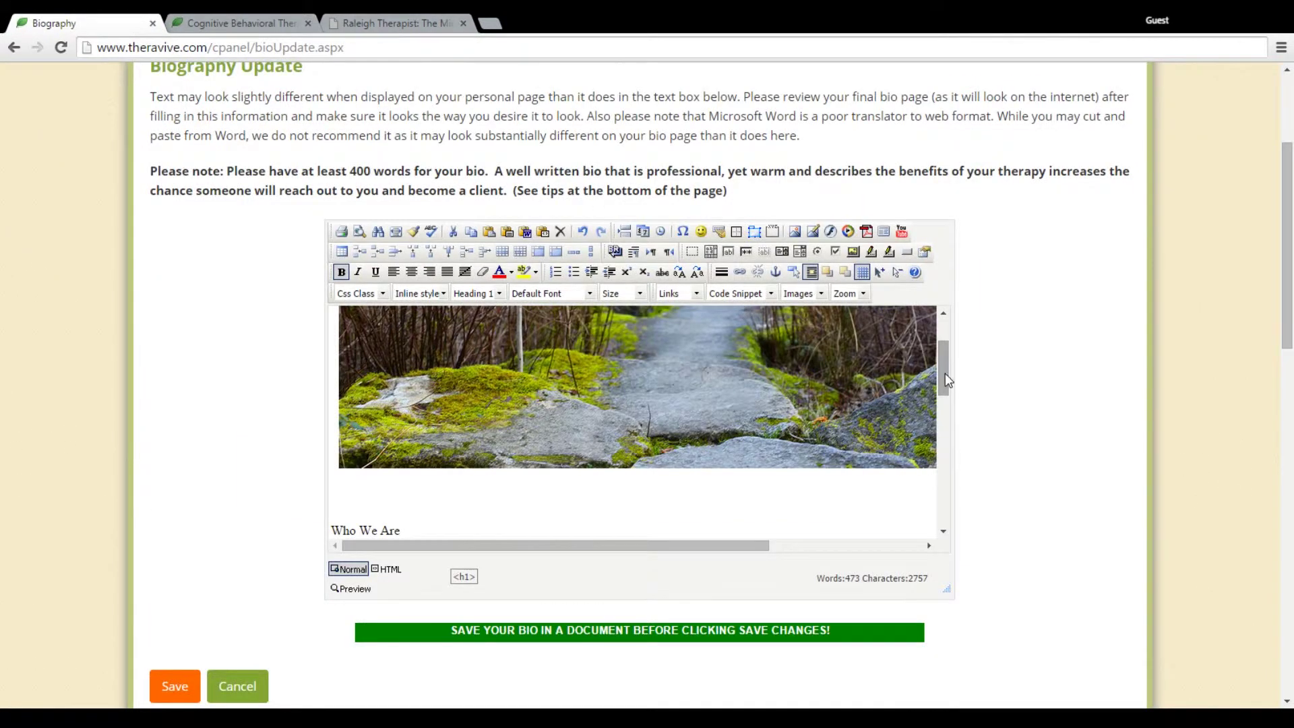
left_click_drag(945, 373, 941, 496)
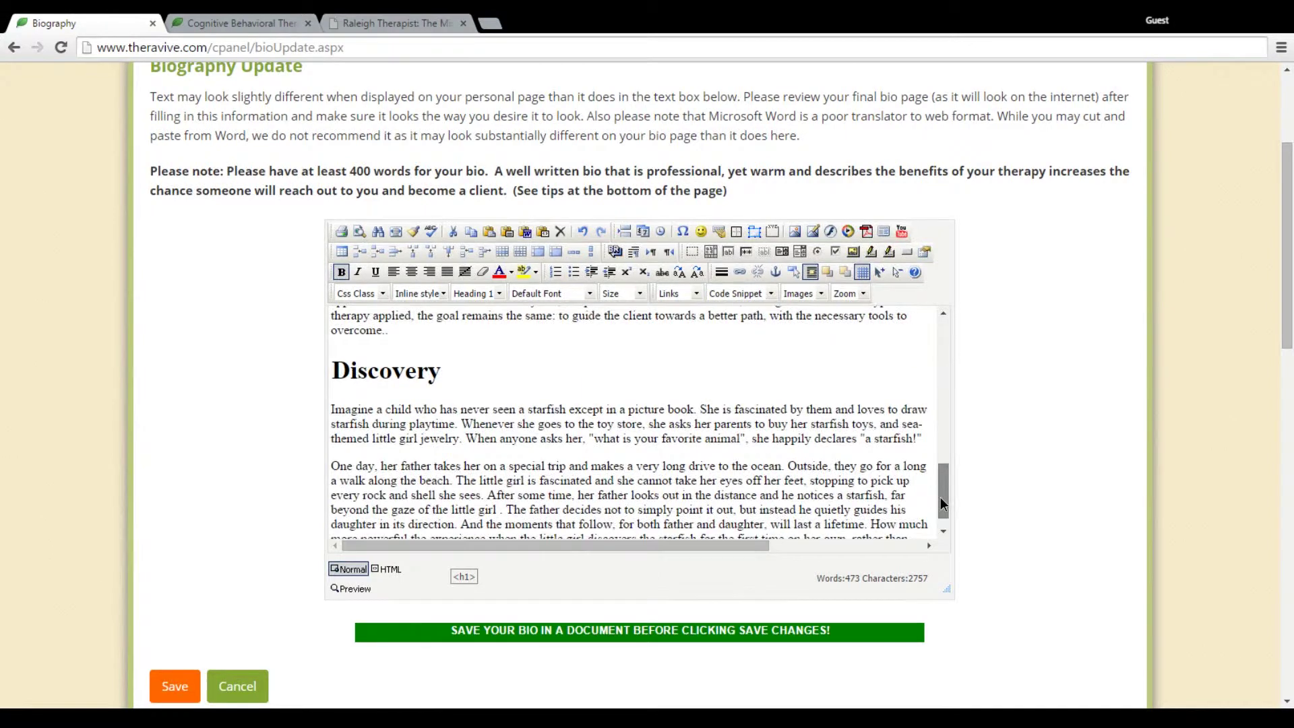
left_click(381, 370)
left_click(458, 375)
key("Return")
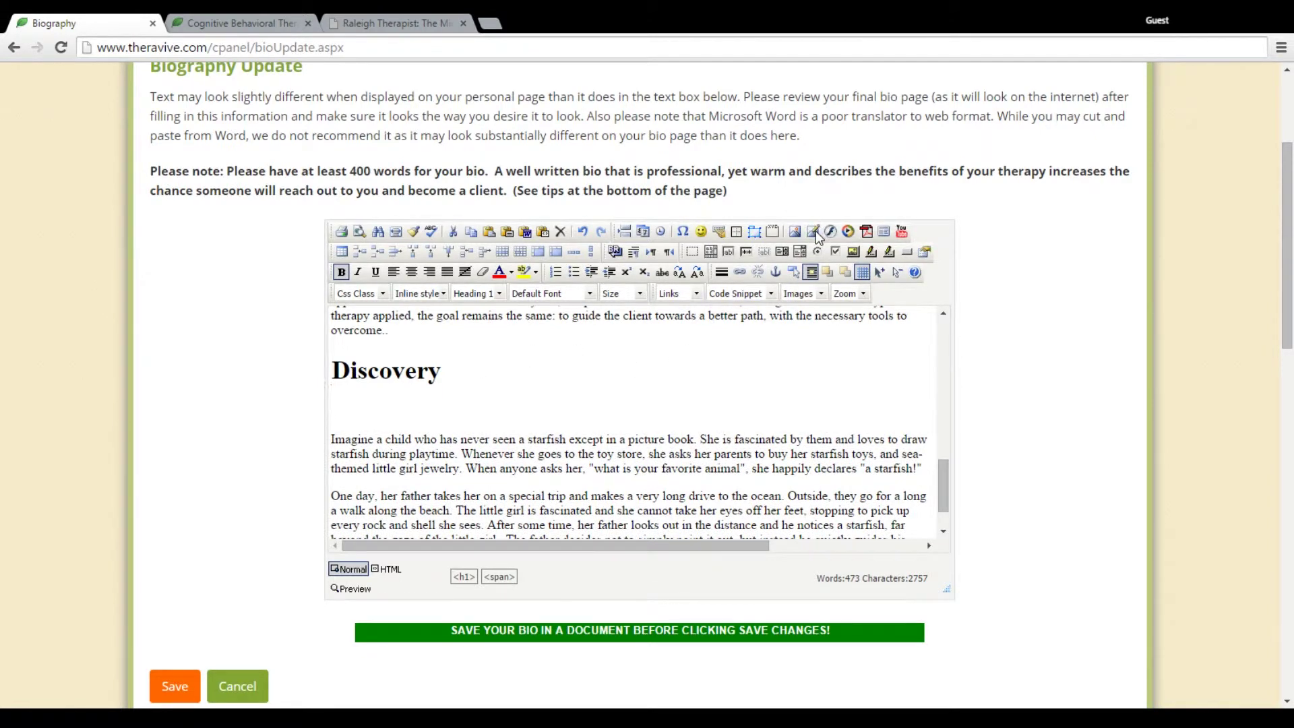
Insert the seagull image by URL at 190 by 190, with 10 spacing both ways
left_click(817, 232)
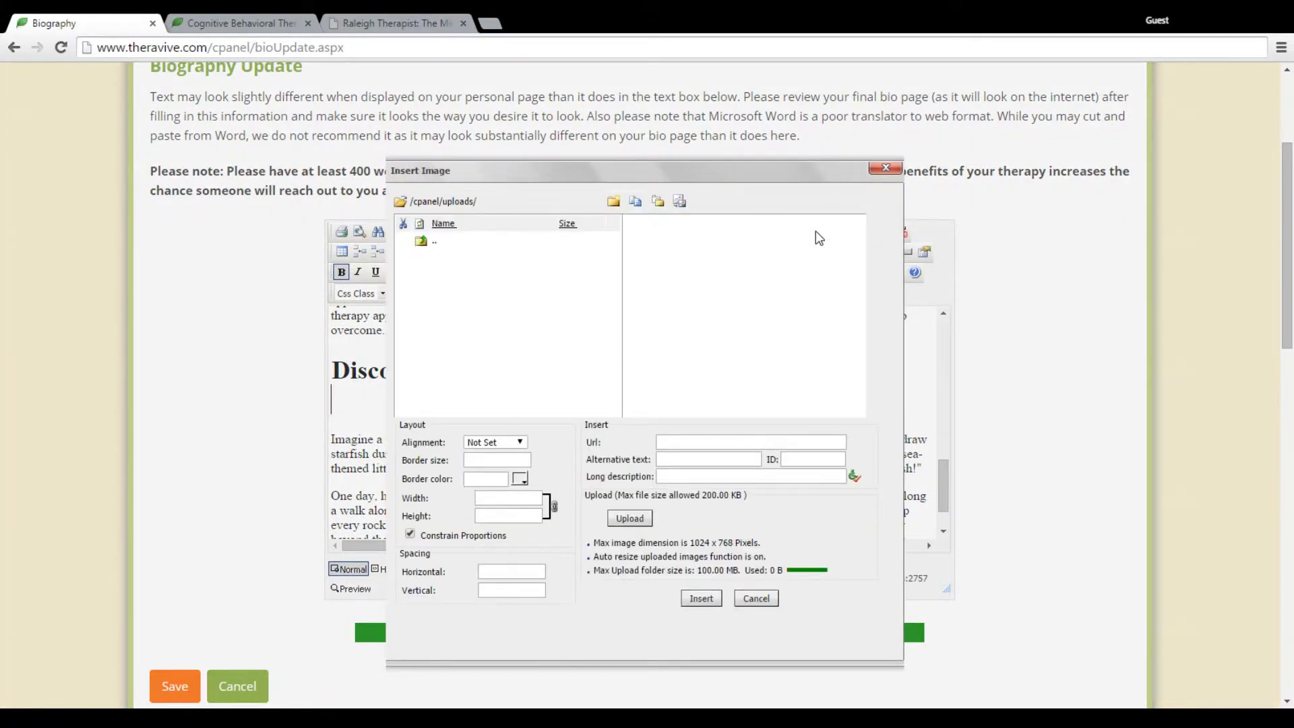
left_click(678, 441)
key("ctrl+v")
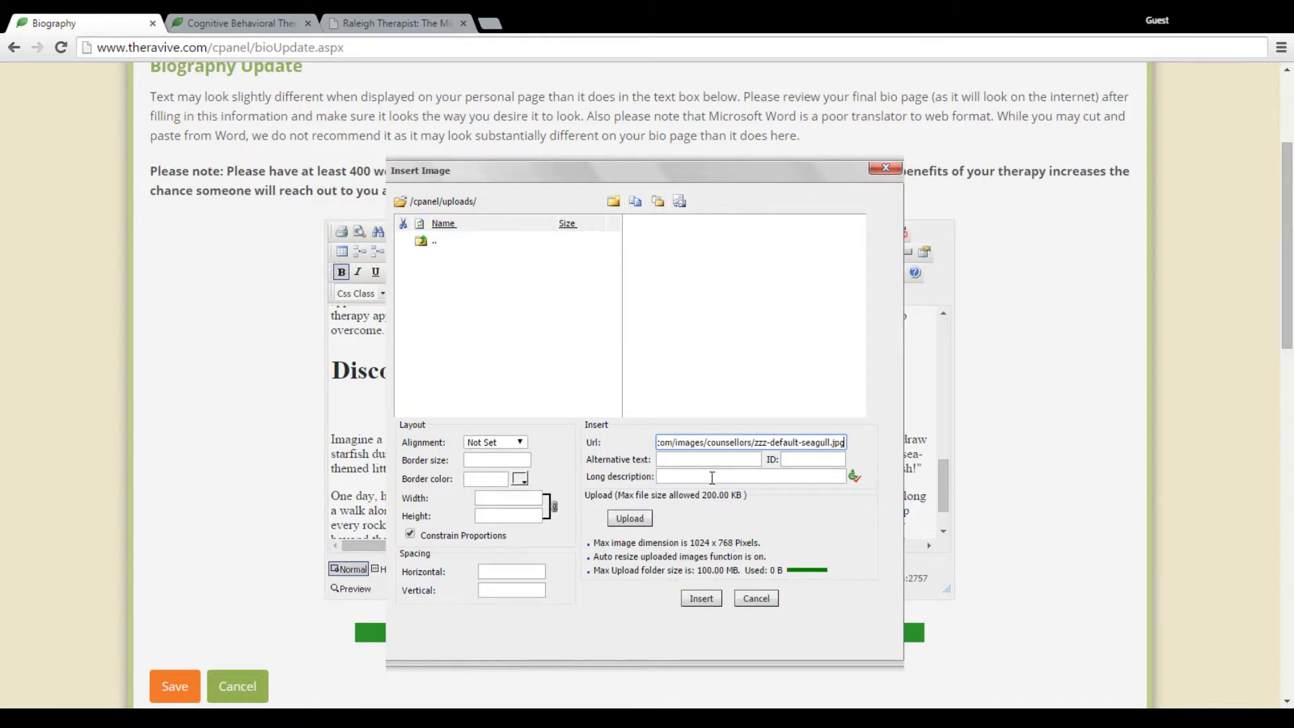
left_click(713, 477)
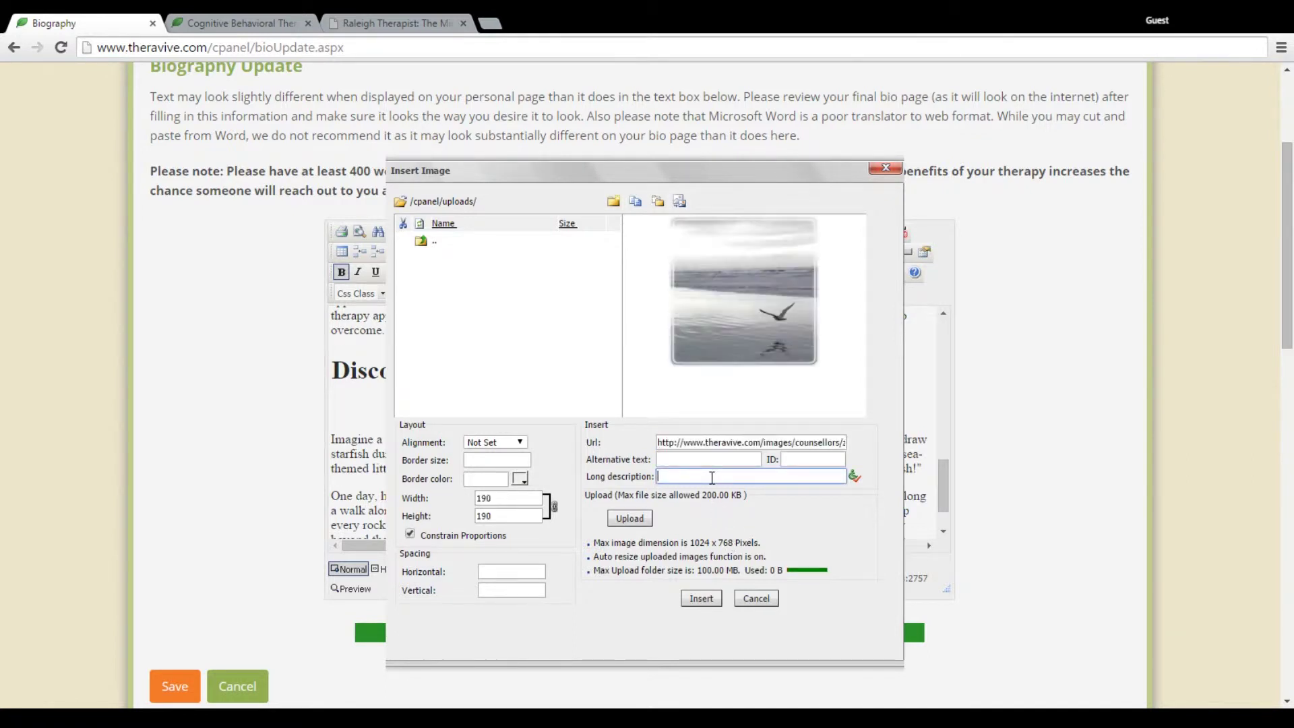
left_click(503, 497)
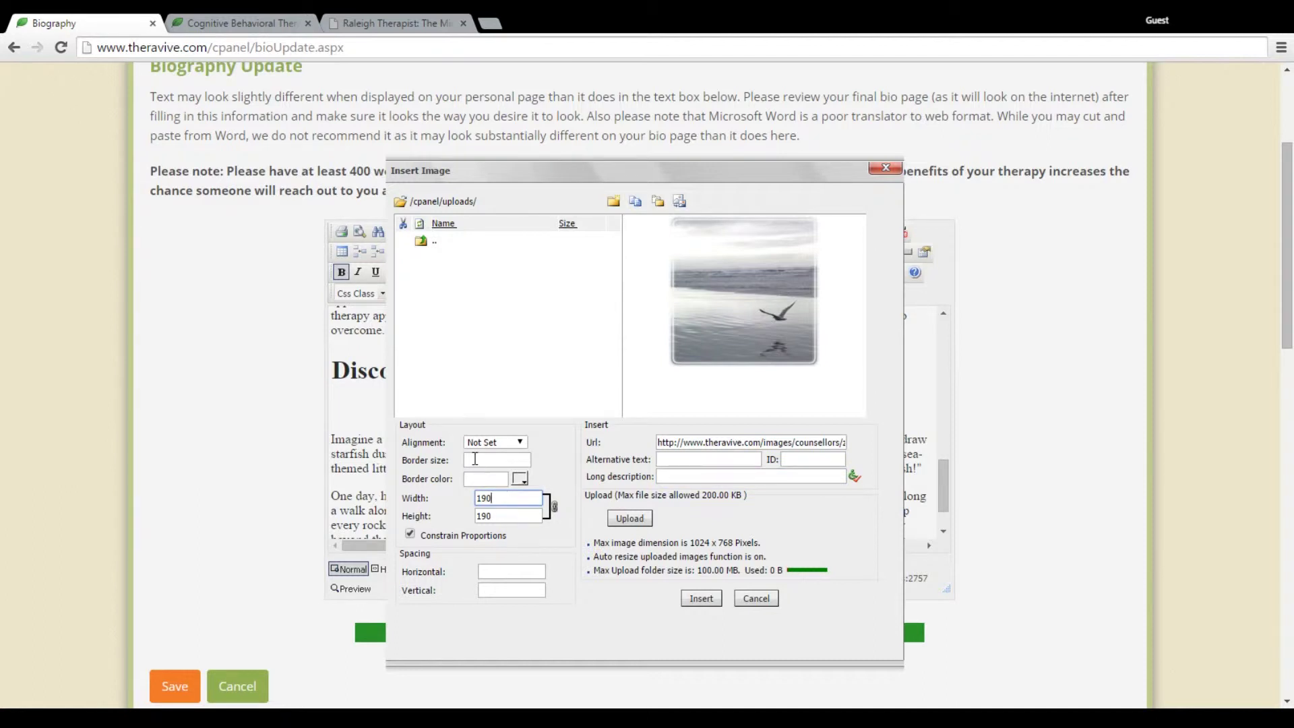
left_click(500, 571)
left_click(500, 571)
type("10")
key("Tab")
type("10")
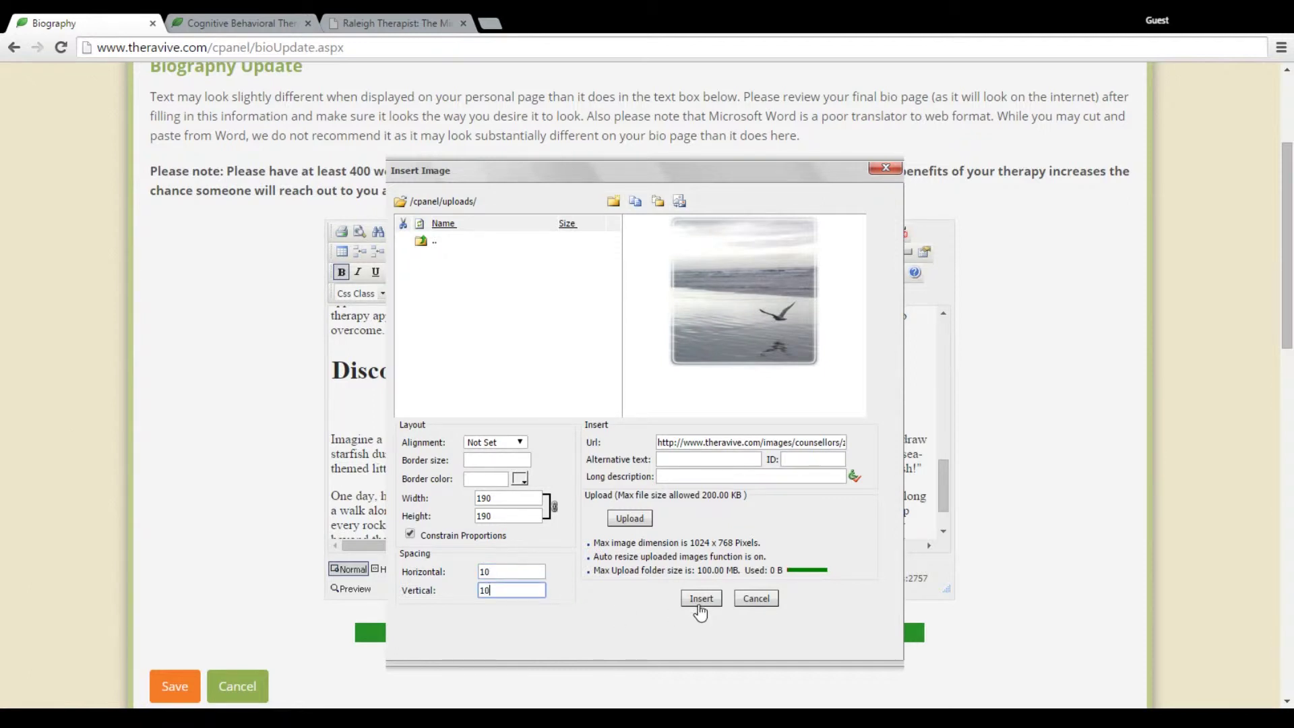
left_click(699, 599)
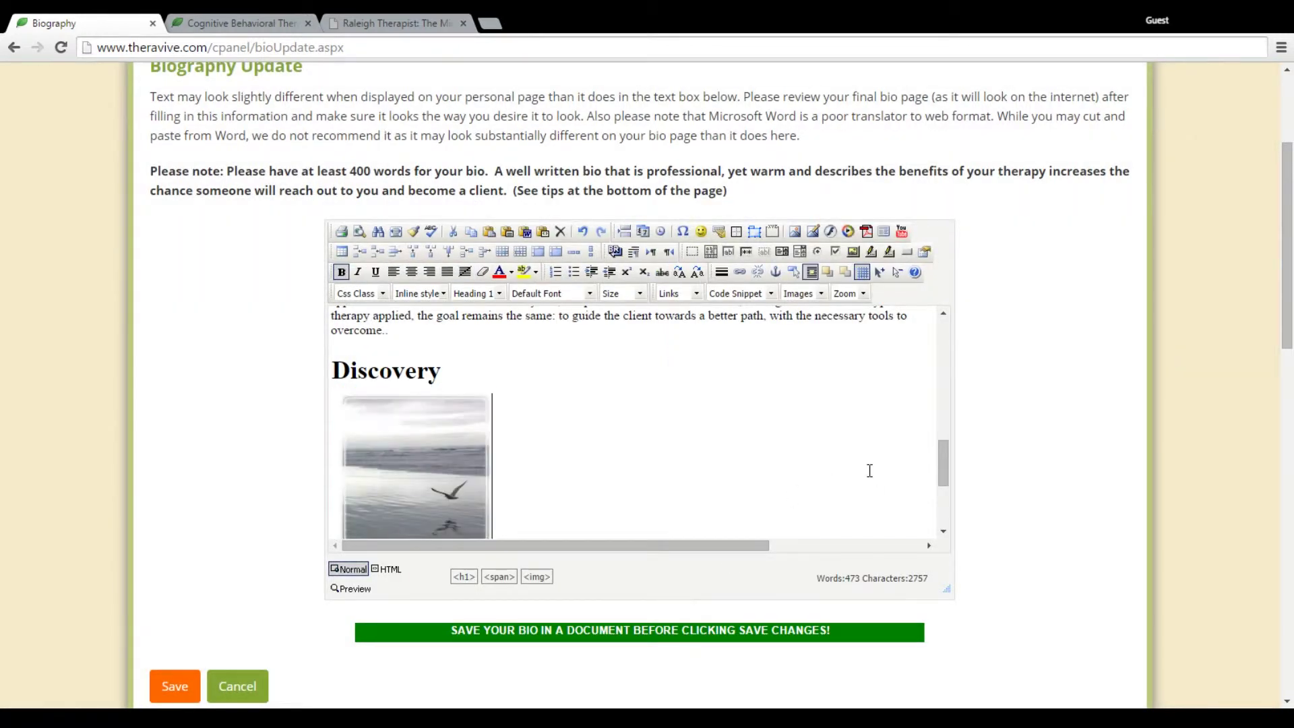
left_click_drag(945, 481, 945, 517)
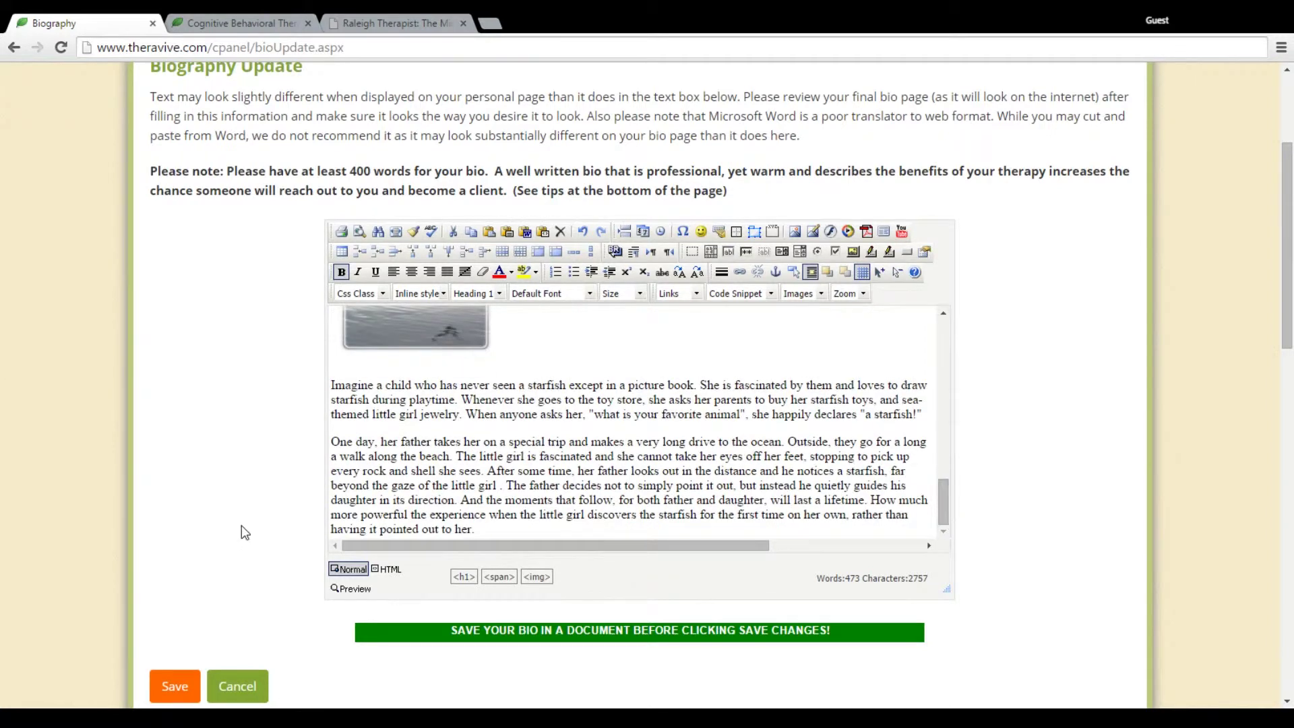
Save the bio and confirm it in the Save Confirmation dialog
left_click(181, 685)
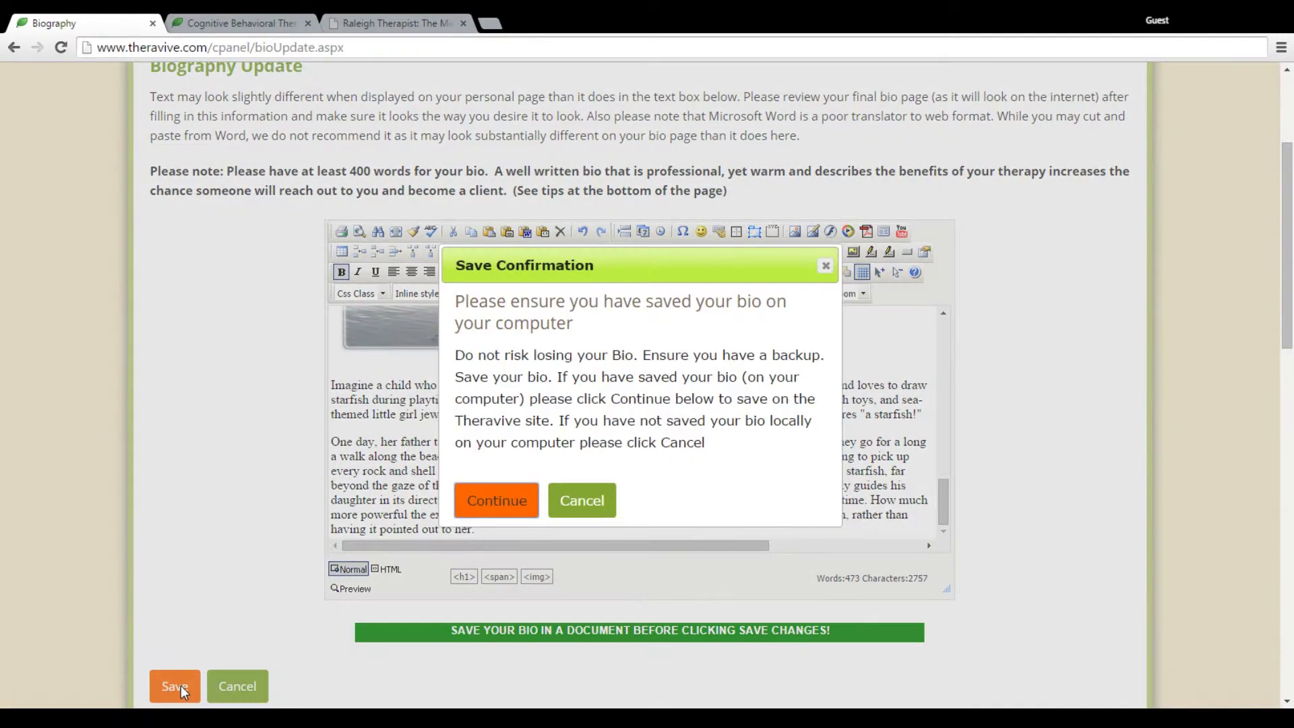
left_click(500, 506)
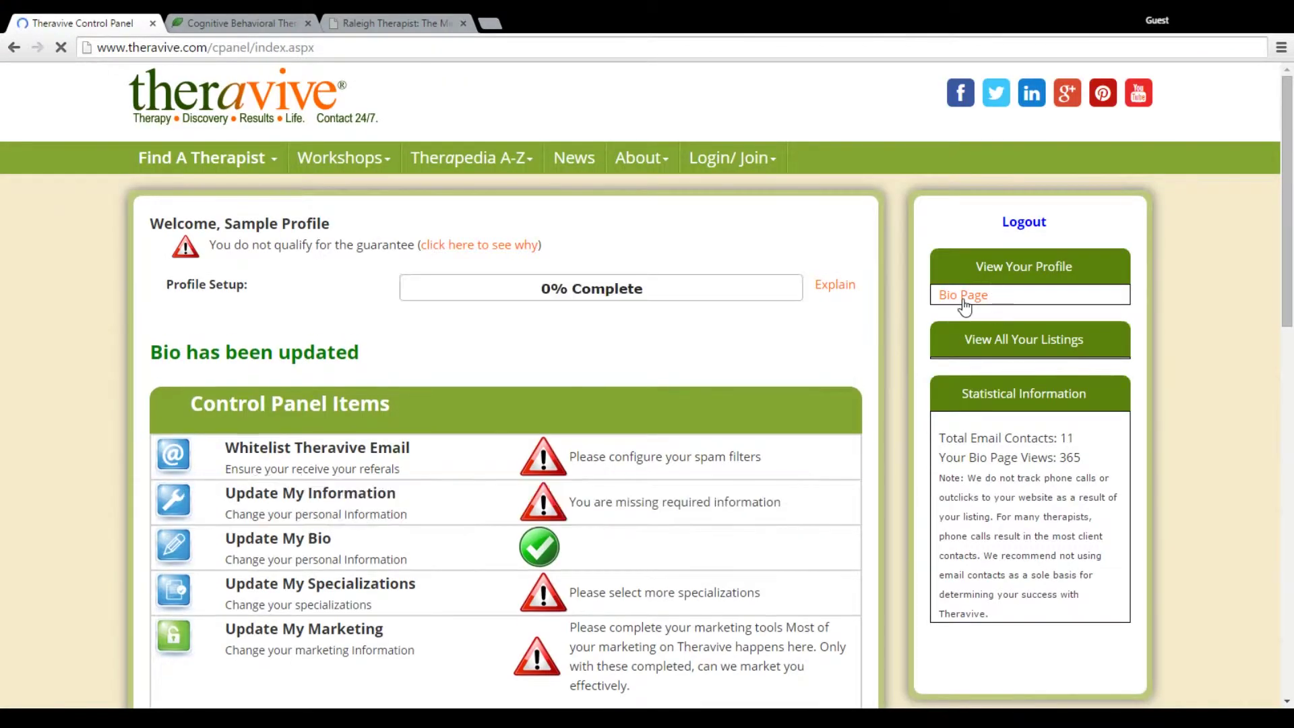
Open the public Sample Profile bio page and check the path banner above 'Who We Are'
left_click(965, 300)
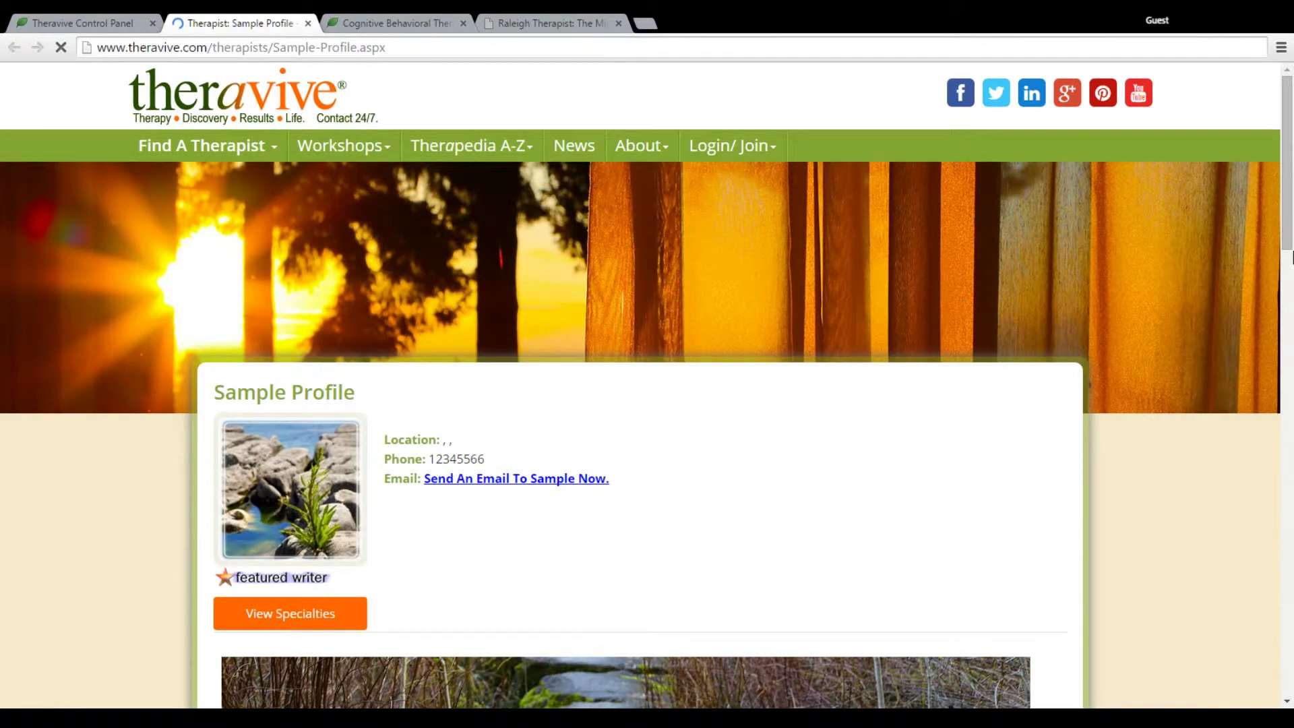
left_click_drag(1290, 165, 1291, 314)
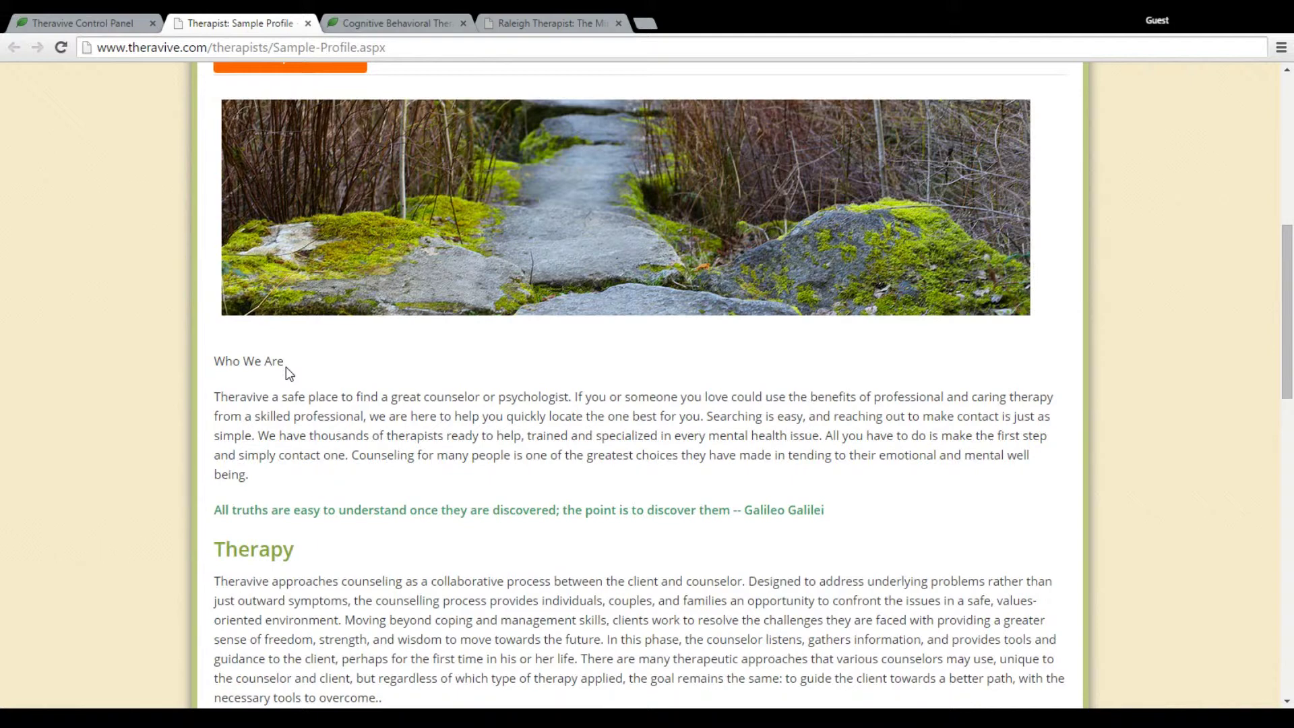
left_click_drag(285, 363, 217, 360)
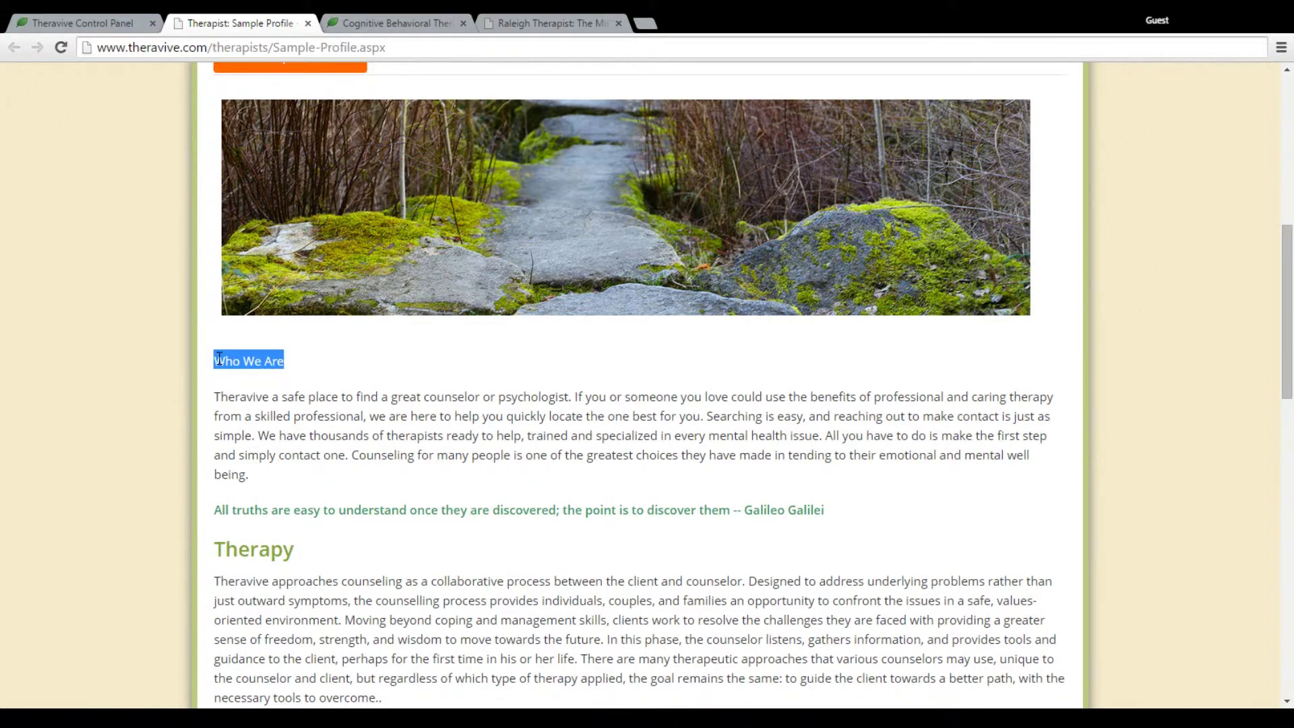
left_click(350, 342)
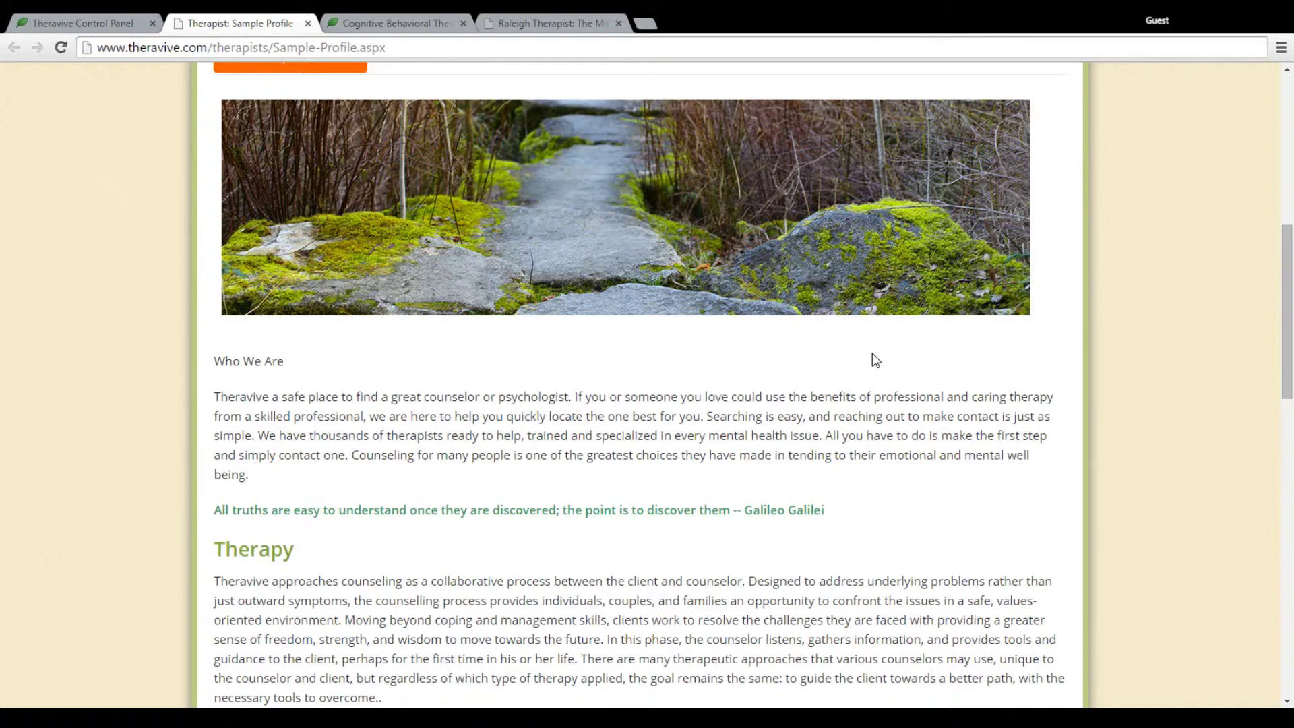
Return to the Theravive Control Panel tab to see the checked-off bio item
left_click(122, 16)
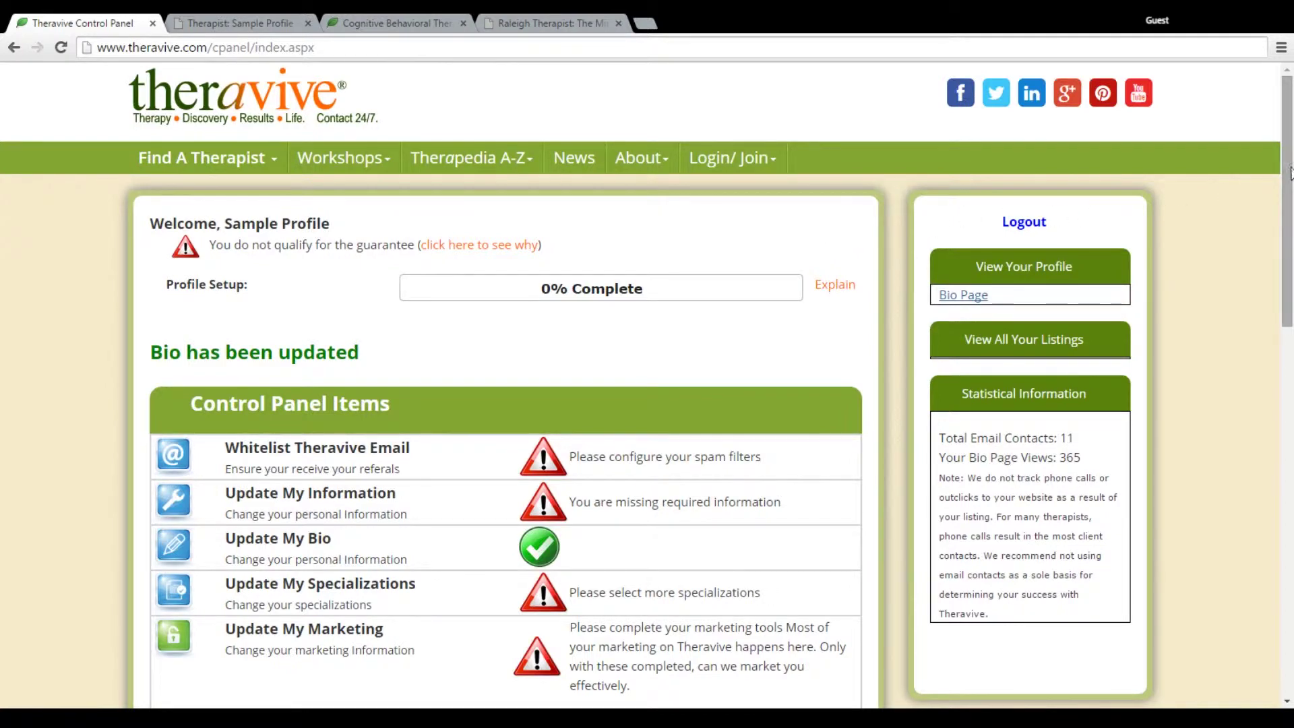
left_click_drag(1289, 174, 1291, 265)
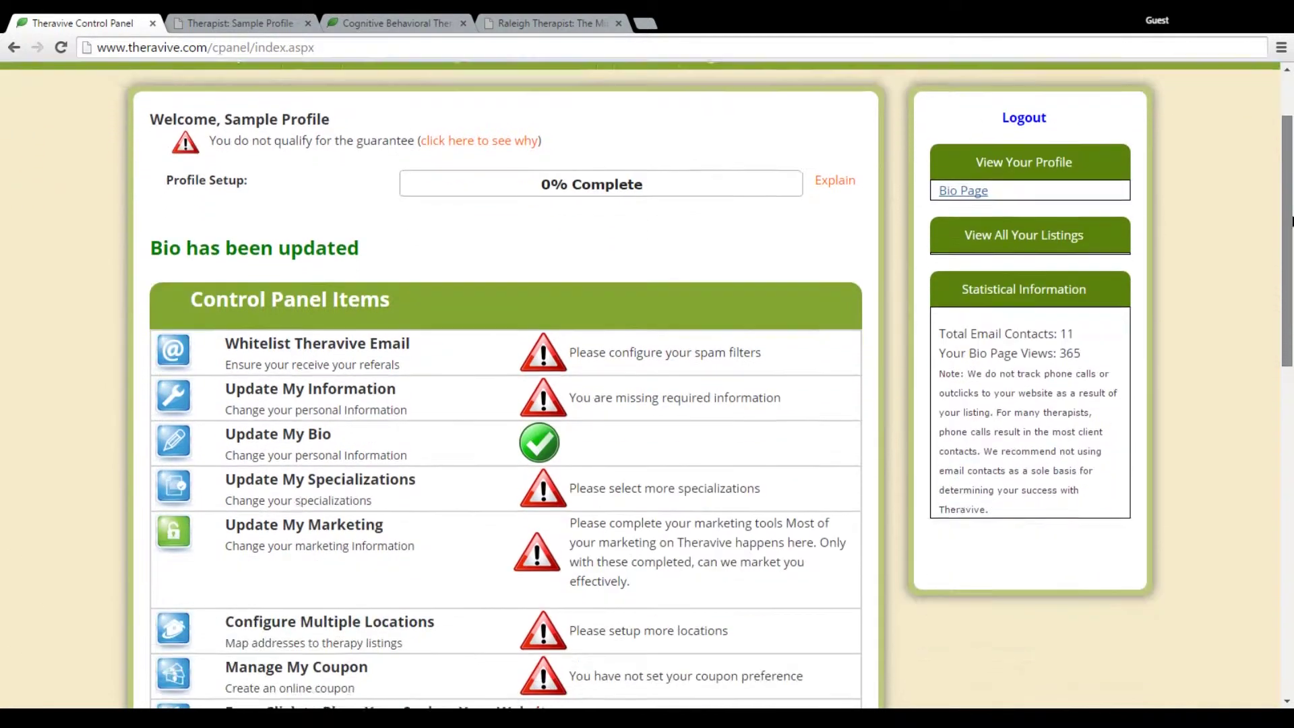